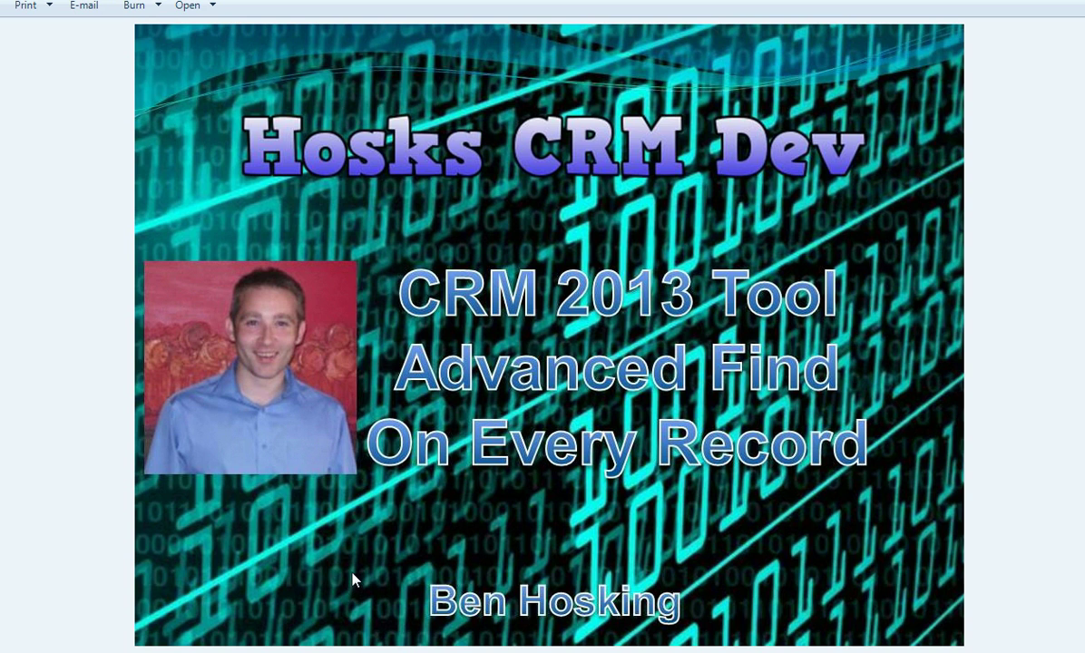
Switch to Chrome and open the CodePlex page of the Advanced Find on record forms for CRM 2013 project.
mouse_move(440, 652)
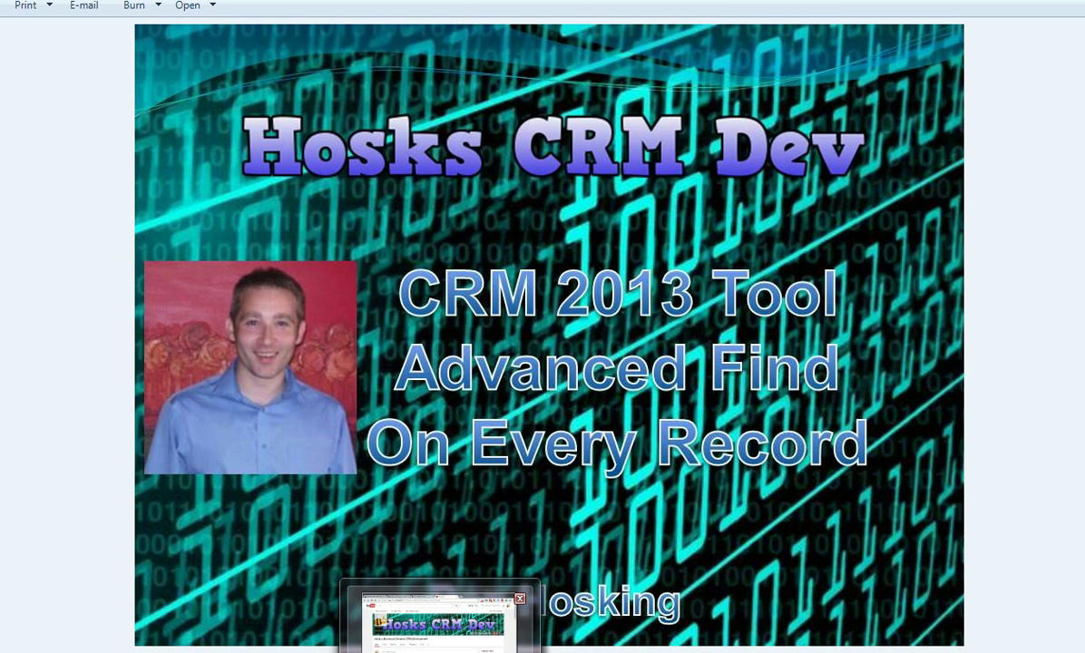
left_click(440, 626)
left_click(232, 28)
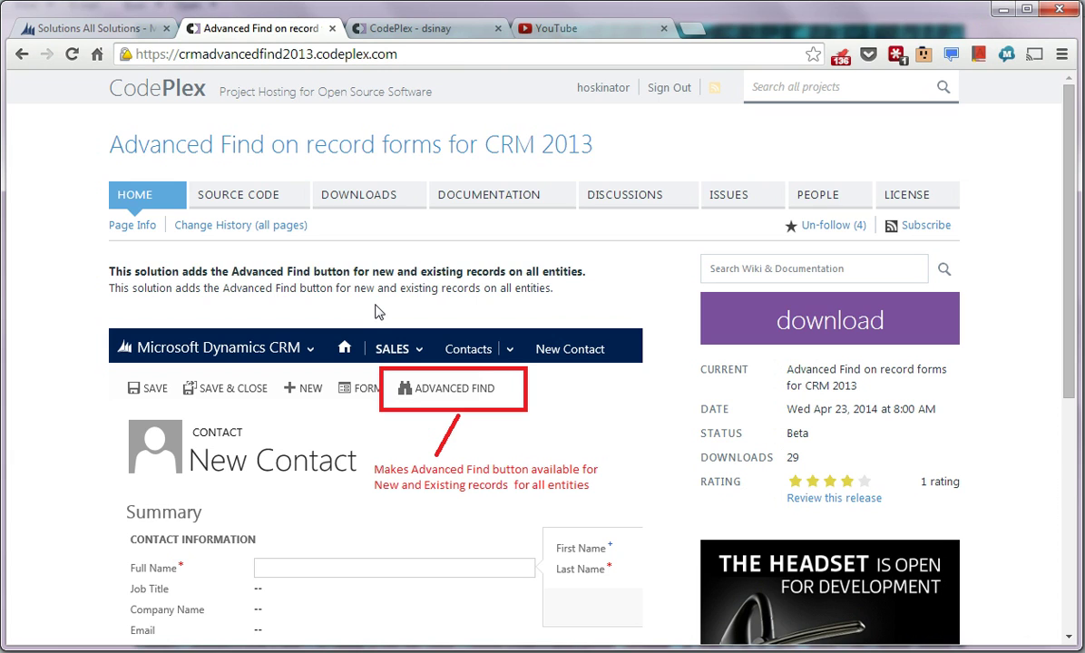
Review the project developer's CodePlex profile and Microsoft Dynamics Community profile.
left_click(419, 28)
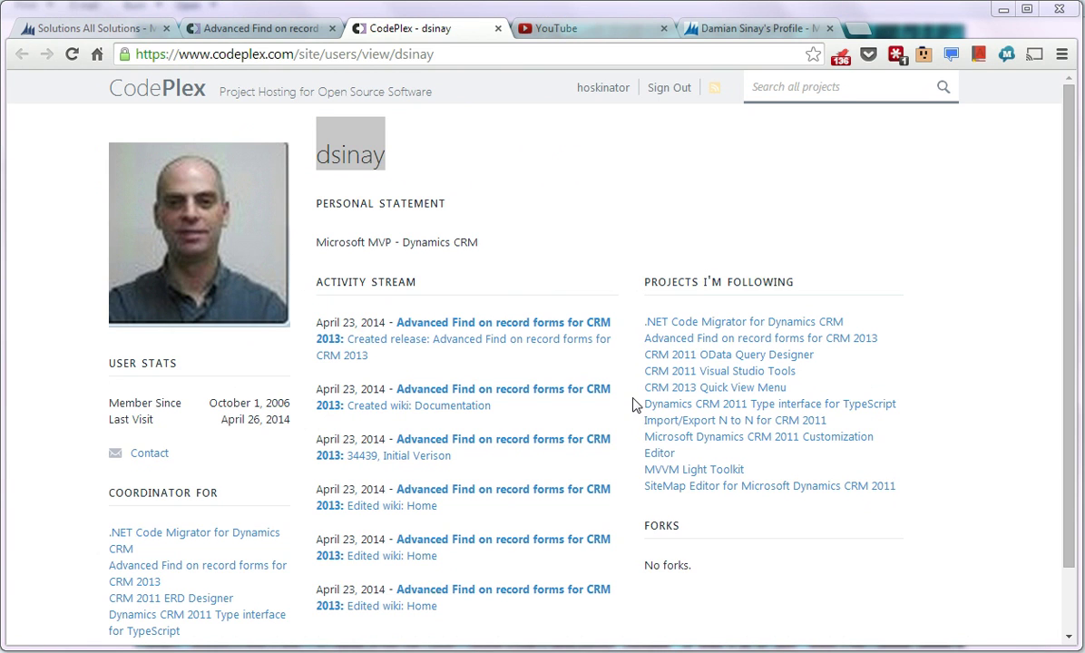
left_click(757, 29)
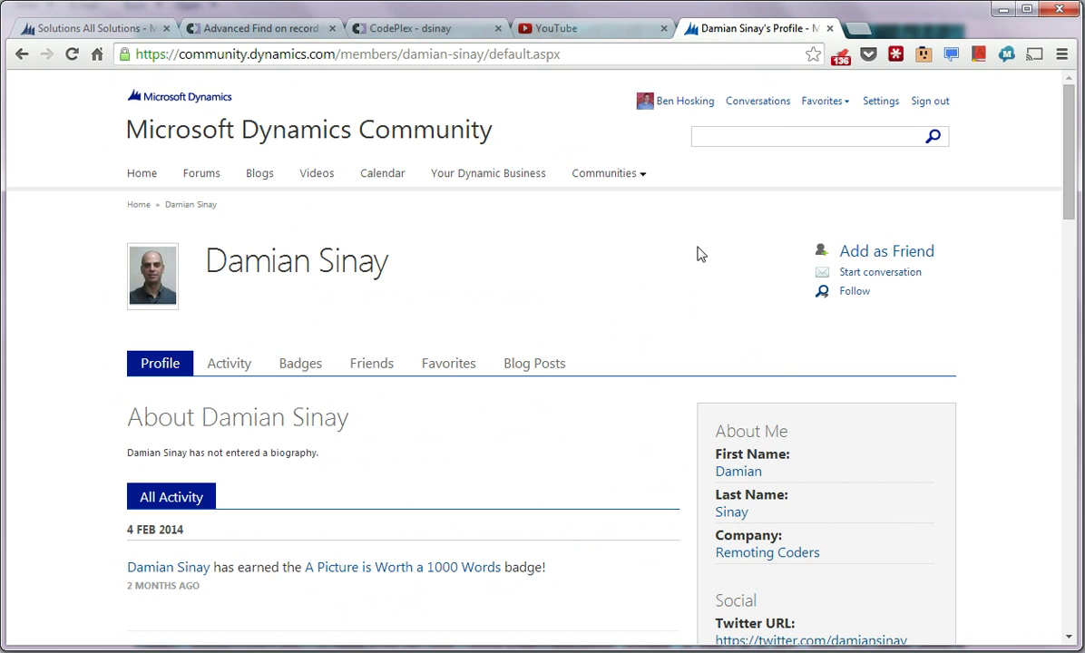
scroll(375, 312, "down", 2)
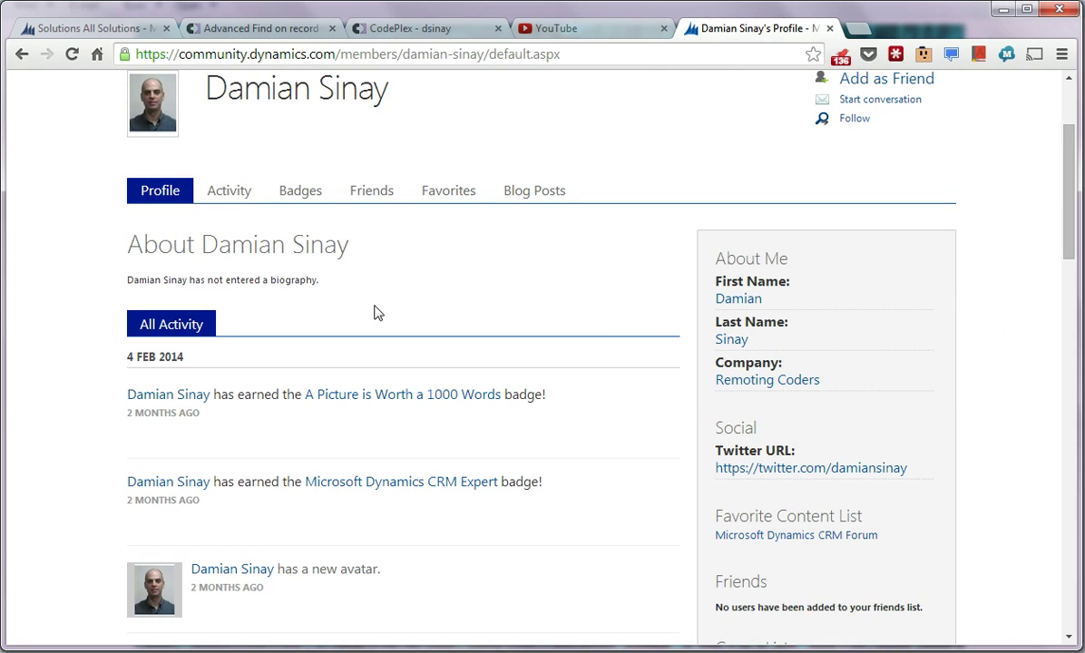
scroll(377, 310, "down", 2)
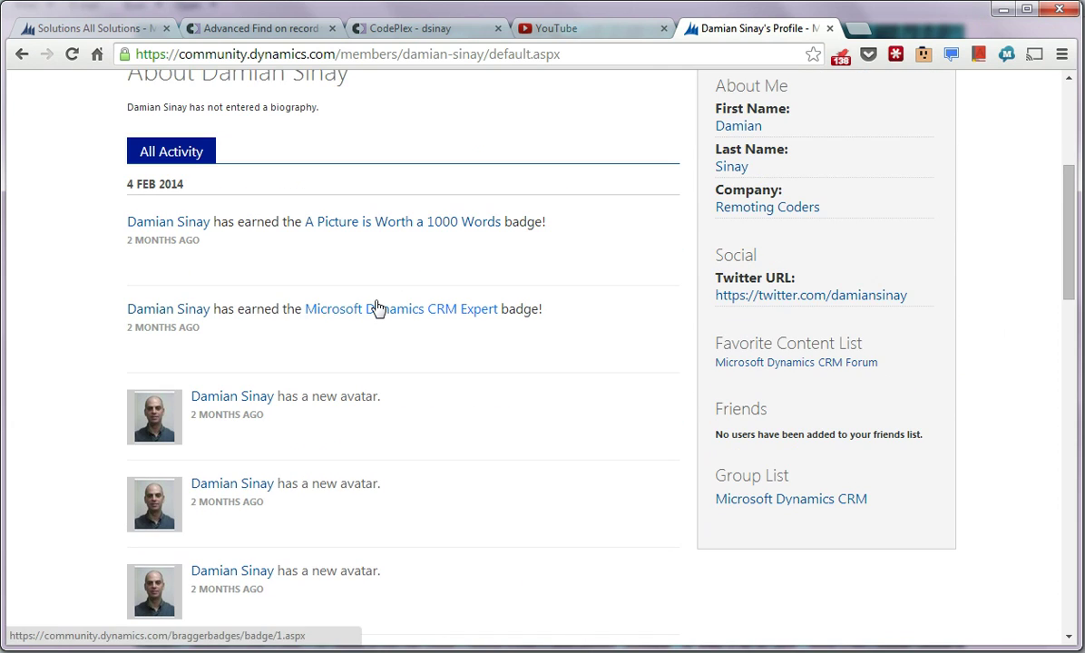
scroll(378, 309, "up", 2)
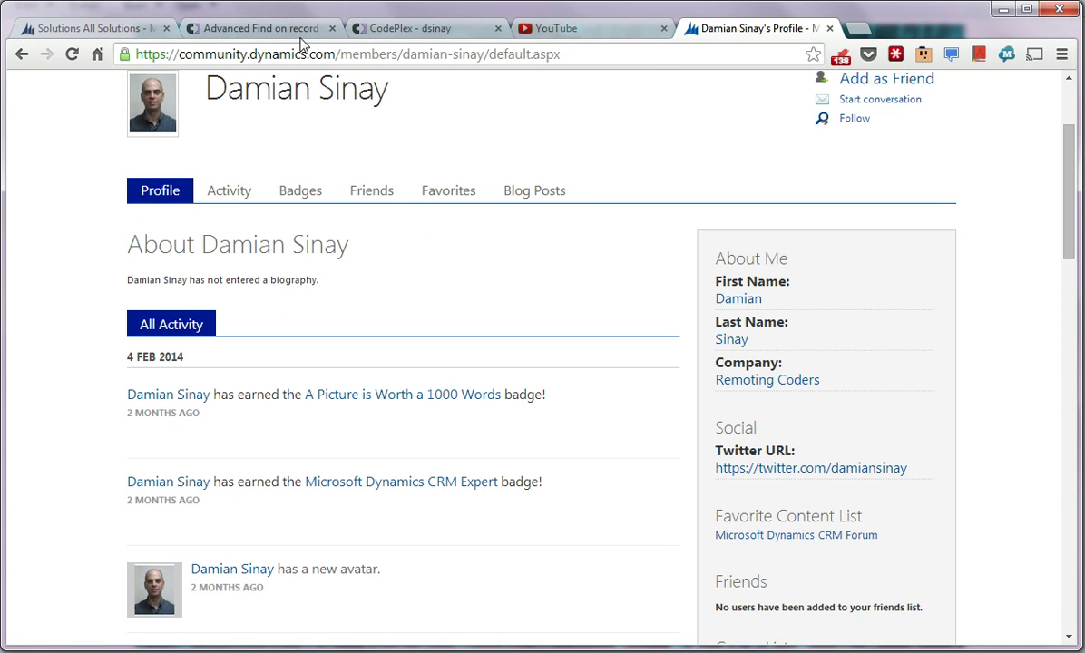
Open the developer's Twitter page from the community profile, browse the tweets, and close the page.
left_click(789, 468)
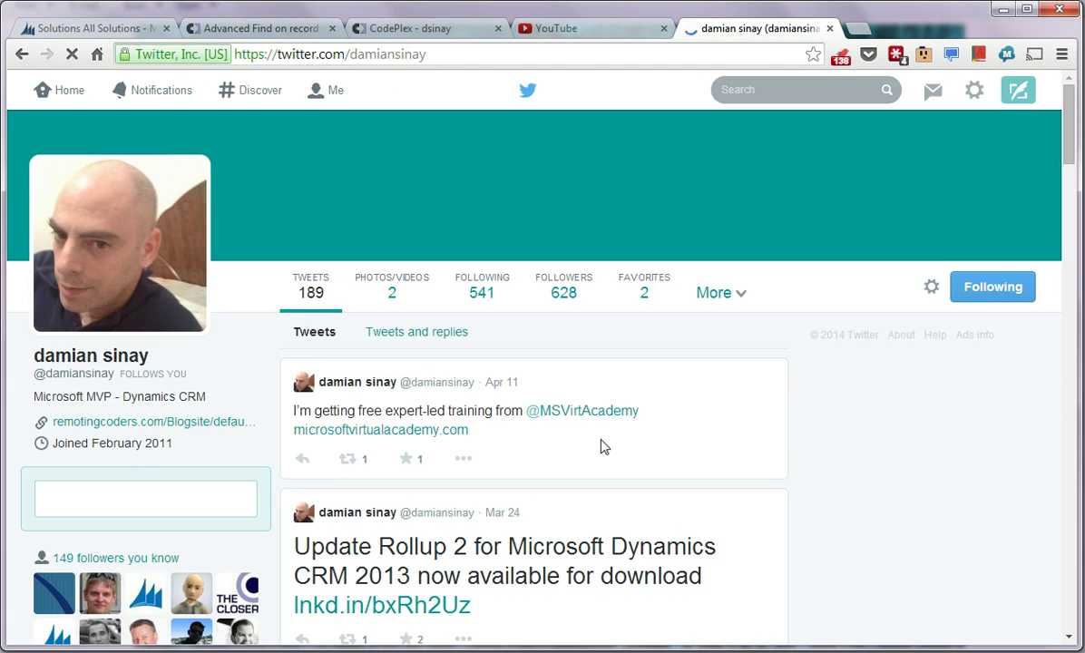
scroll(603, 446, "down", 7)
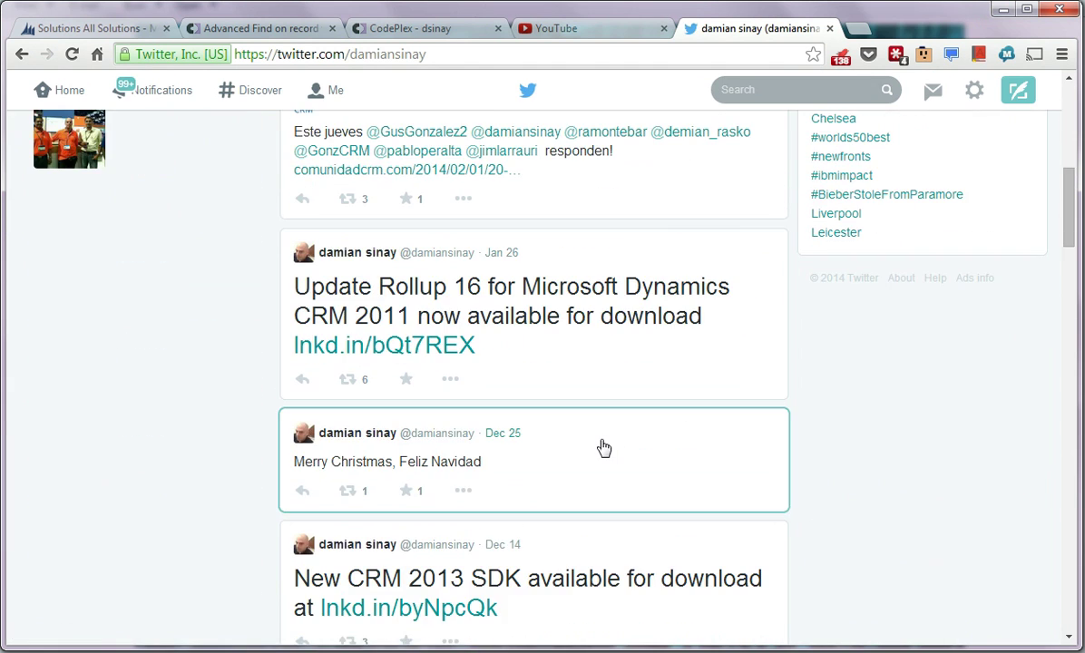
scroll(603, 446, "down", 5)
scroll(603, 447, "down", 3)
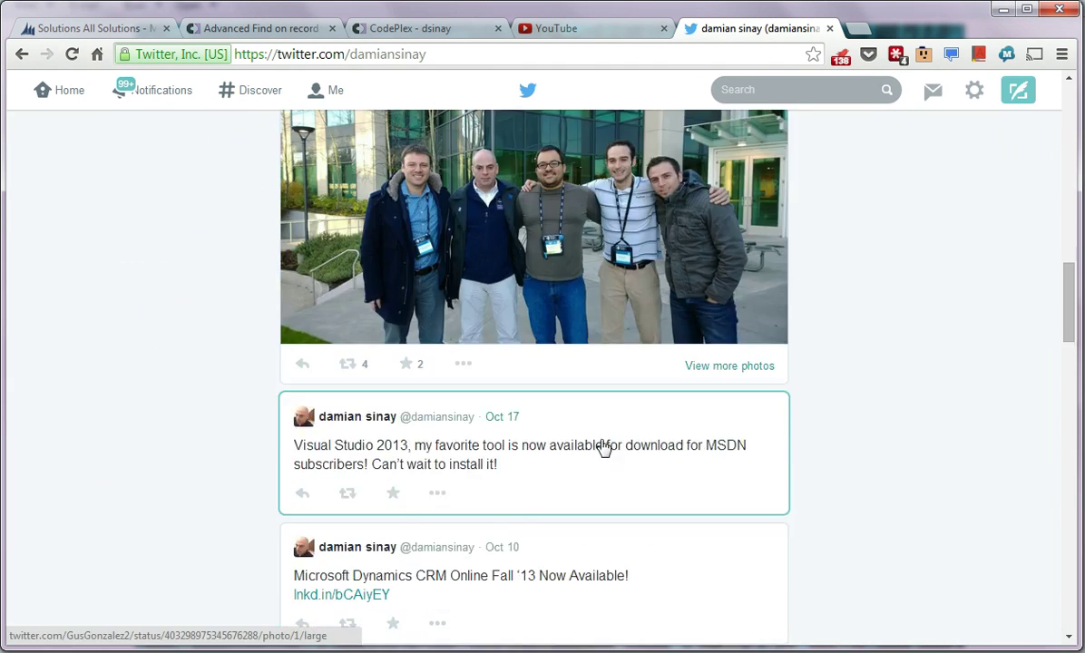
scroll(602, 447, "up", 2)
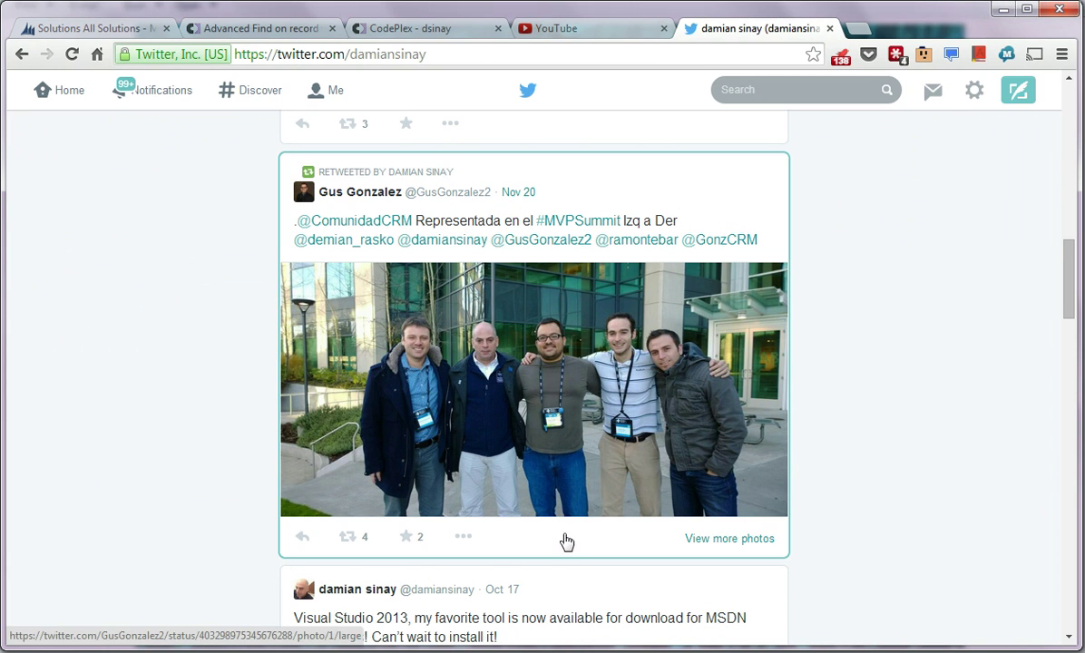
scroll(547, 484, "down", 1)
scroll(548, 491, "down", 1)
scroll(548, 490, "down", 4)
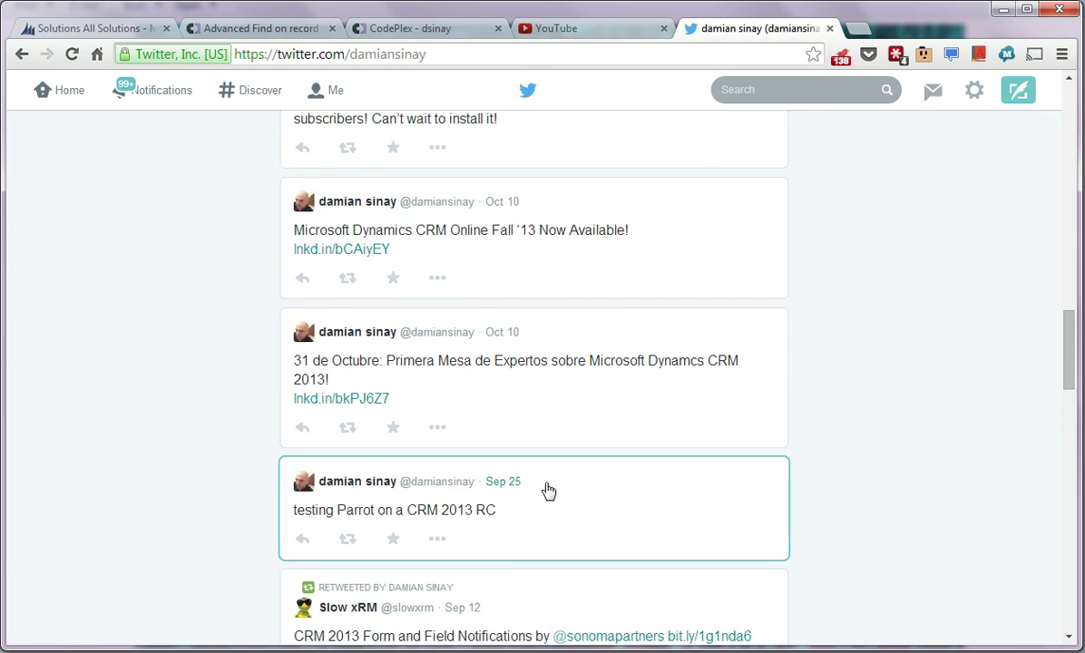
scroll(547, 492, "up", 6)
key("ctrl+w")
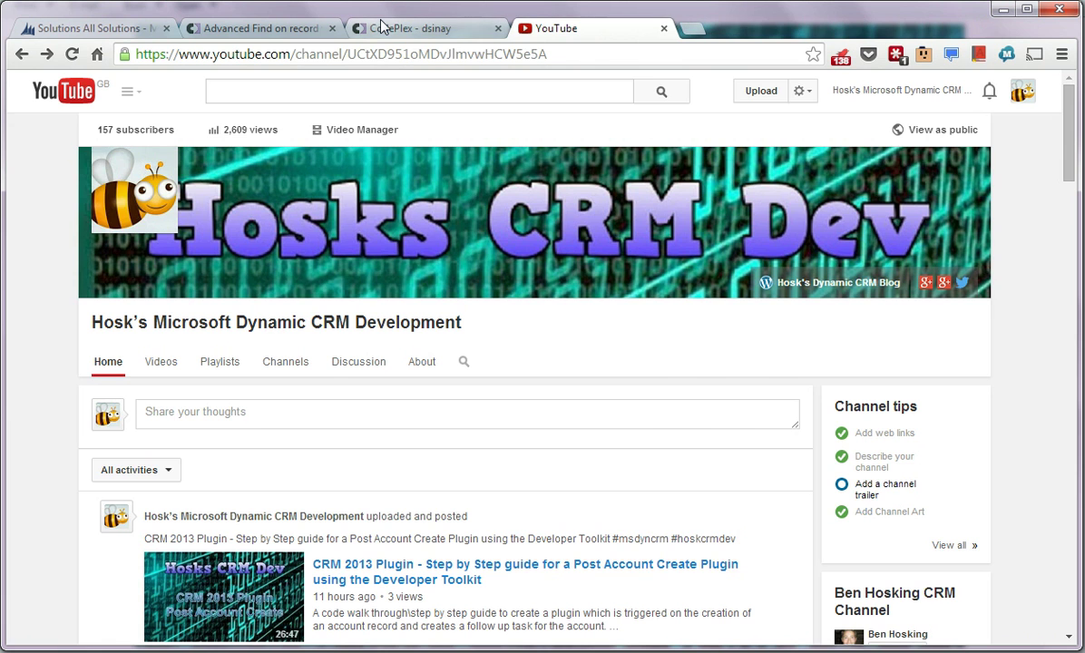
Return to the CodePlex project page and examine the sample image of the Advanced Find button.
left_click(372, 28)
left_click(280, 35)
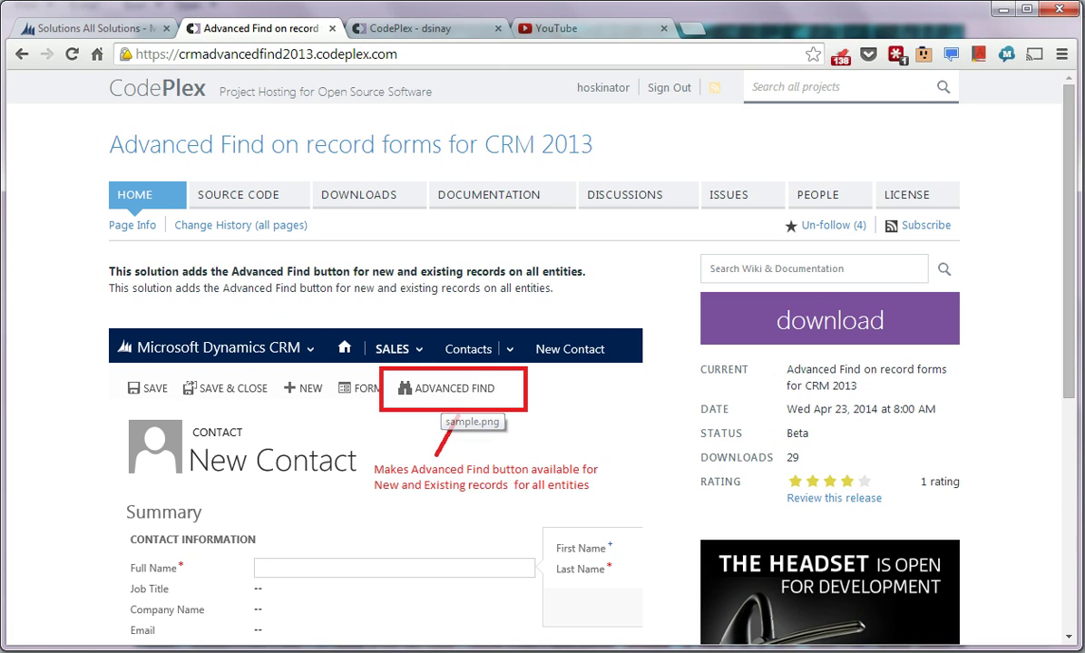
mouse_move(440, 649)
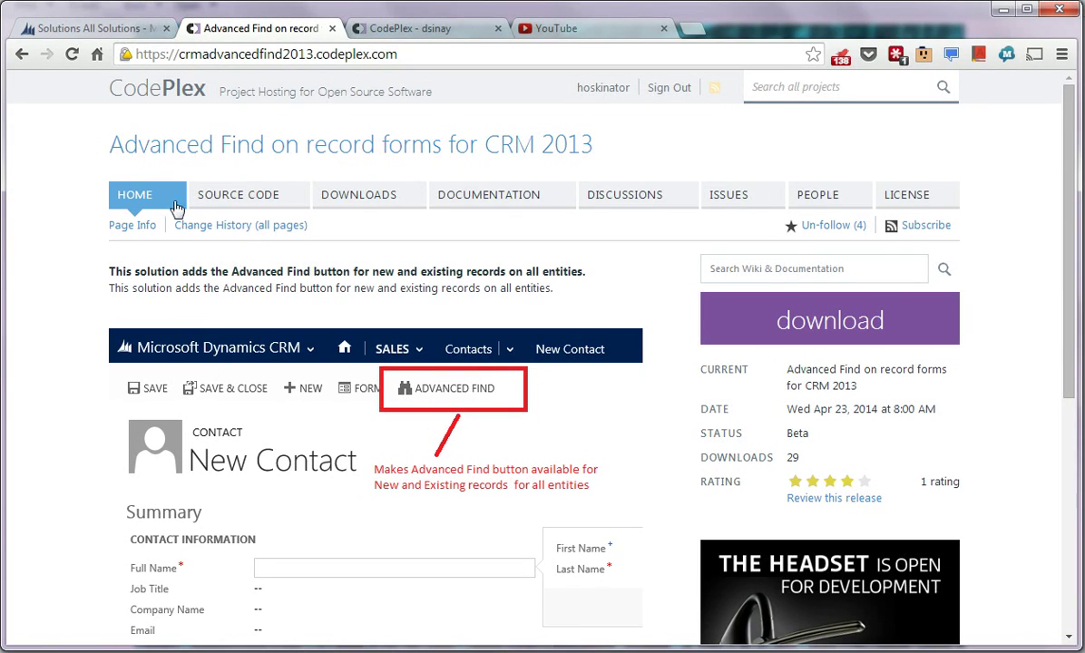
Switch to Dynamics CRM, open the Easy Navigate area from the solutions list, and go to the home page.
left_click(102, 28)
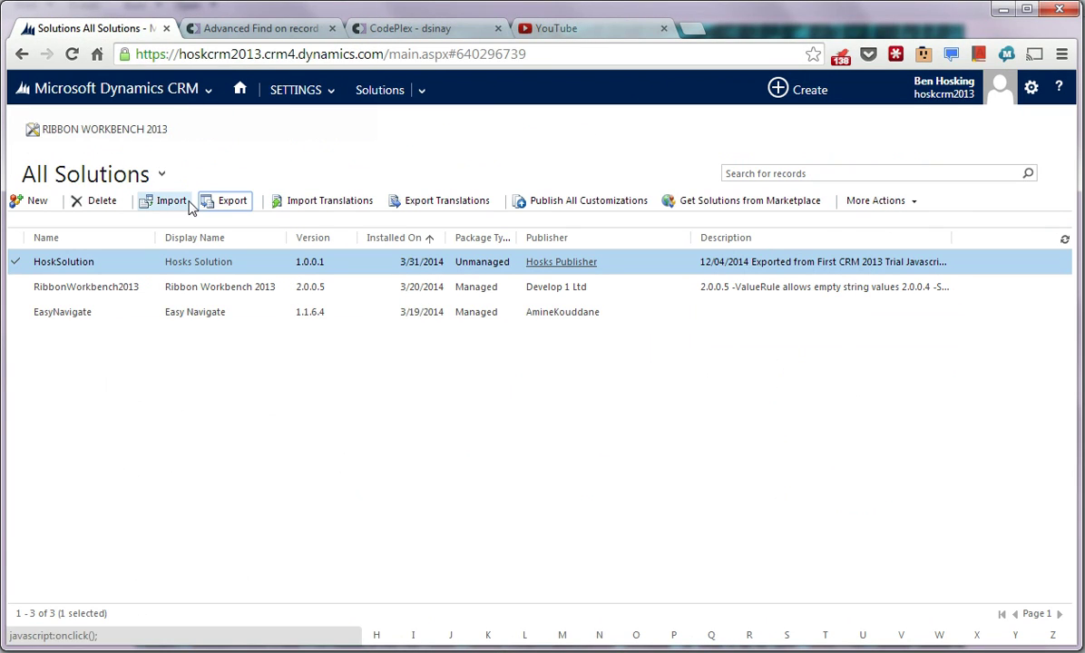
left_click(159, 91)
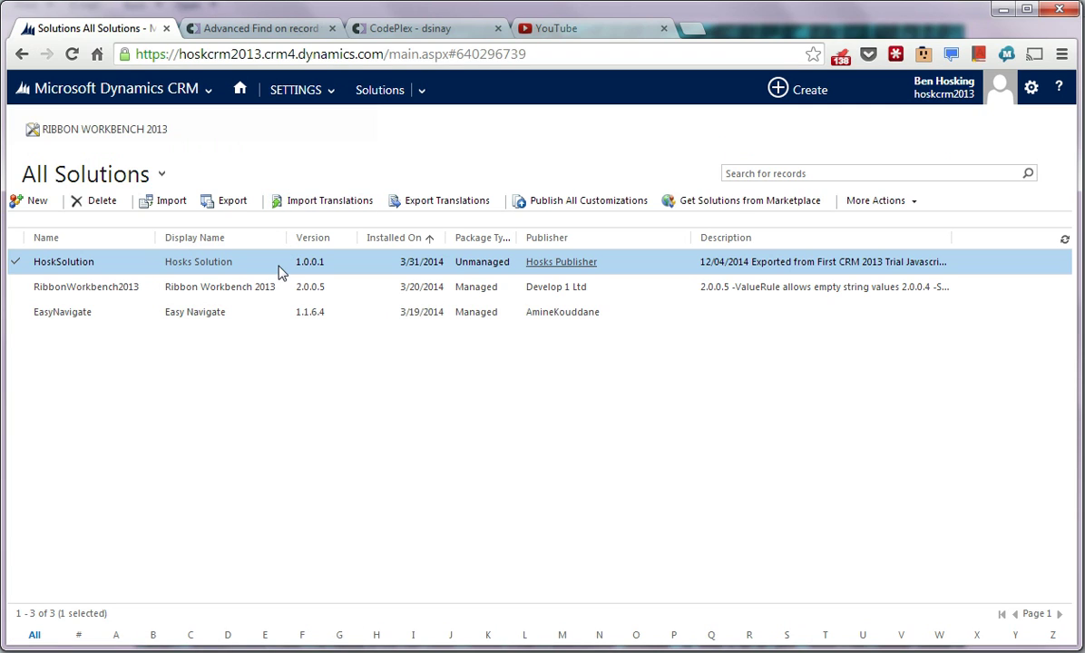
left_click(186, 96)
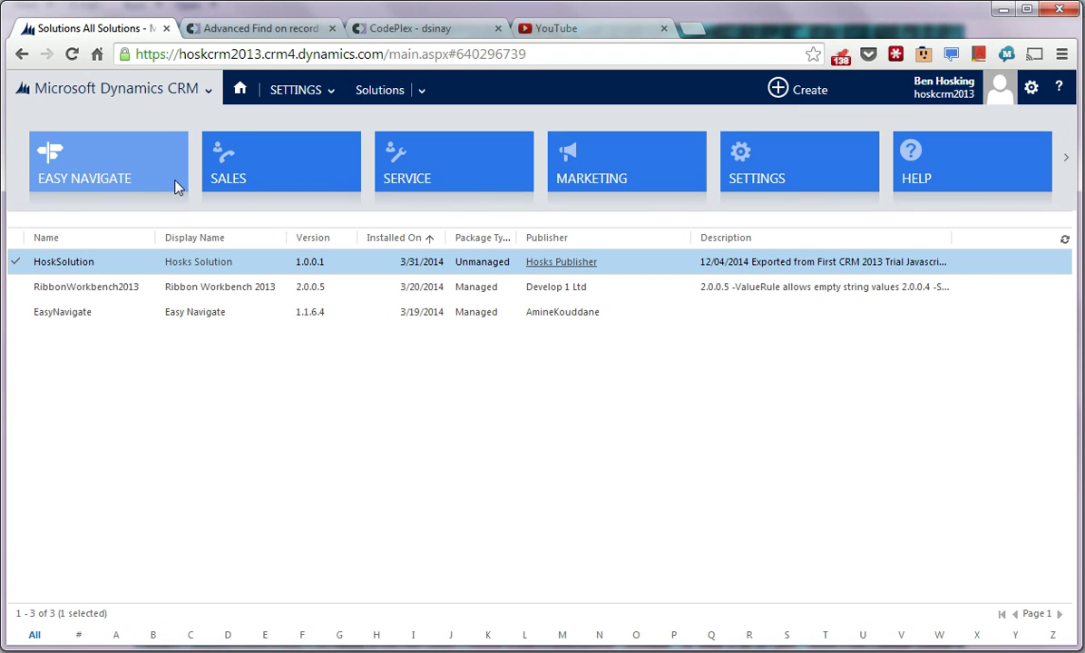
left_click(177, 186)
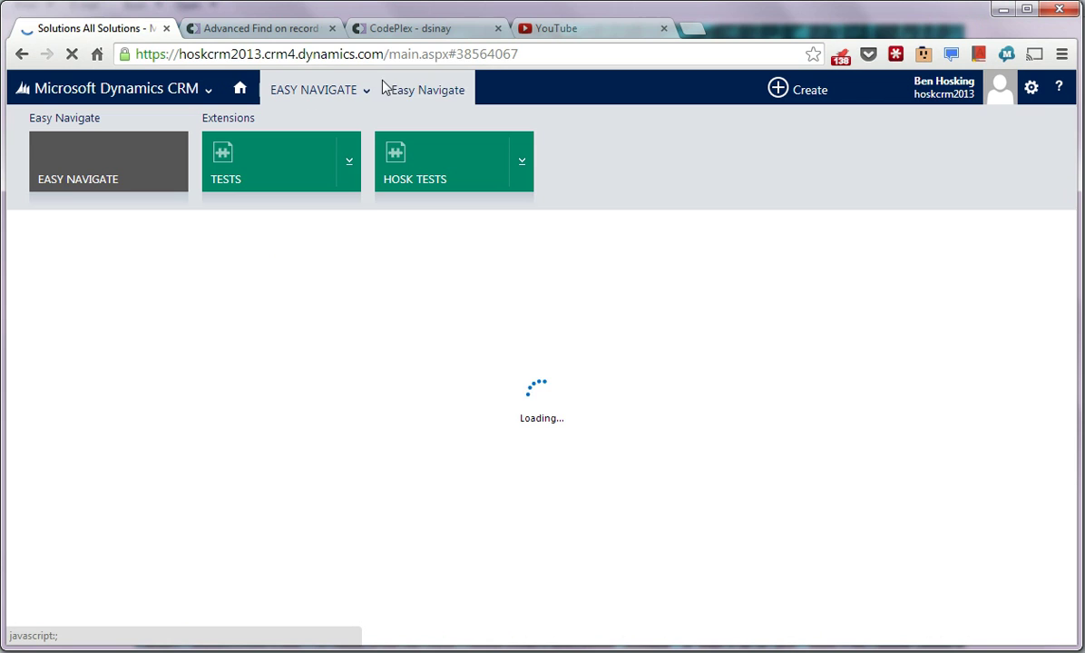
left_click(184, 181)
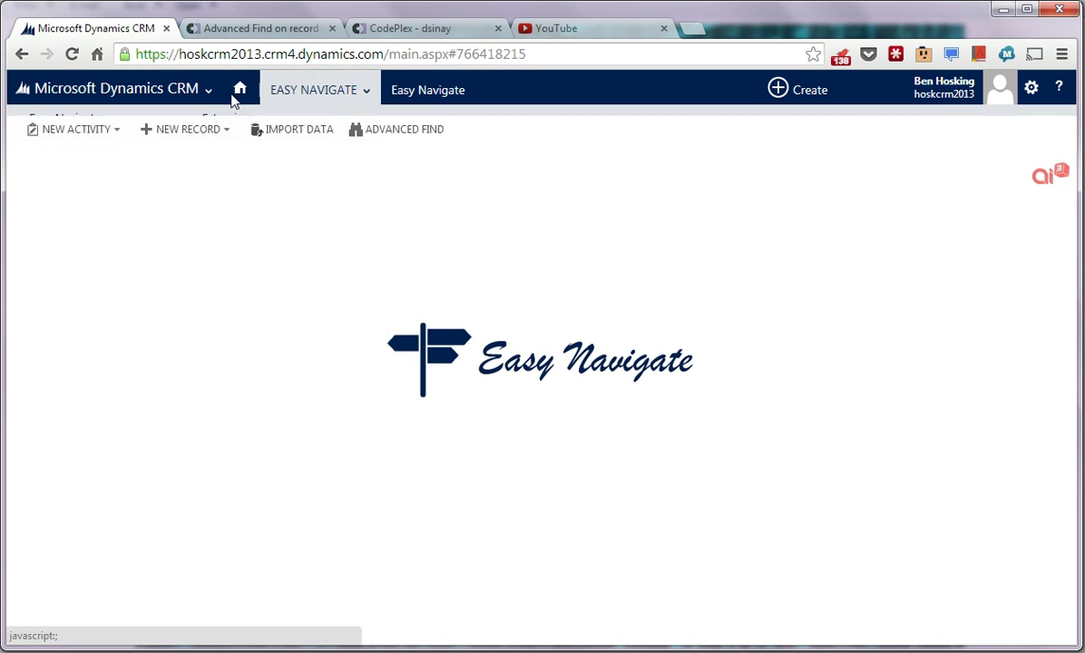
left_click(240, 90)
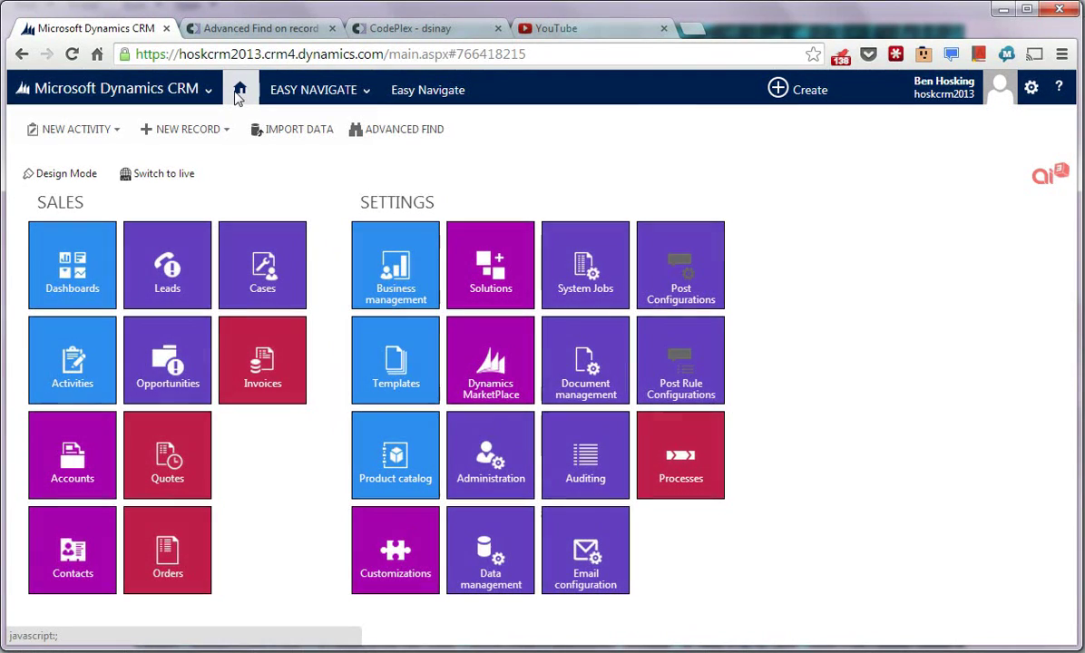
left_click(240, 95)
Open the Accounts list in the Sales area and show its additional commands to locate Advanced Find.
left_click(173, 94)
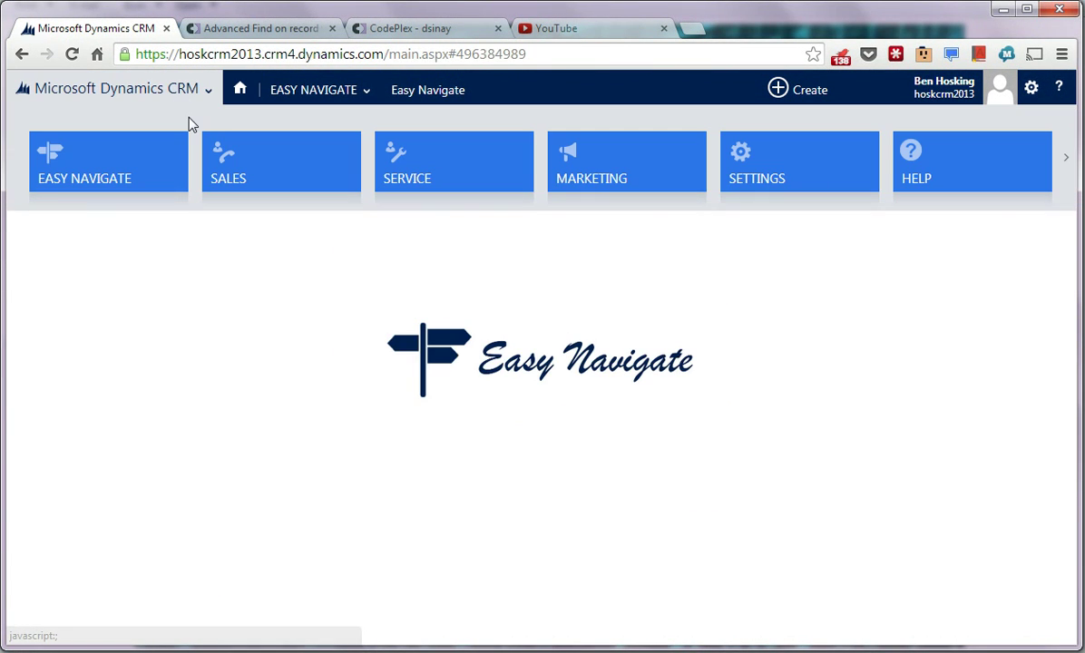
left_click(259, 162)
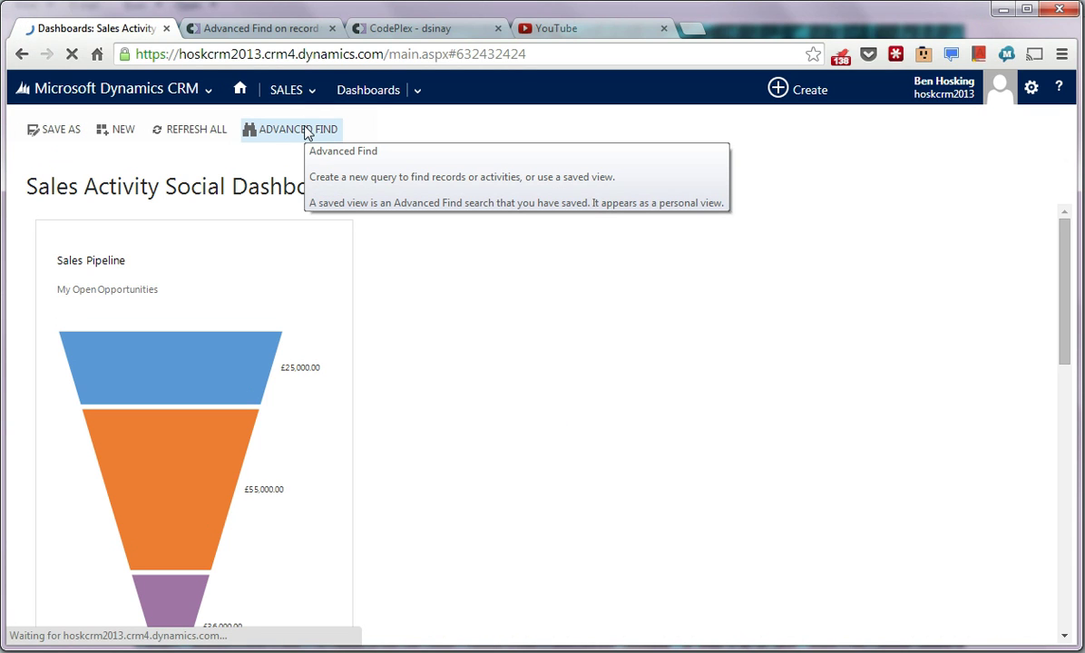
left_click(315, 89)
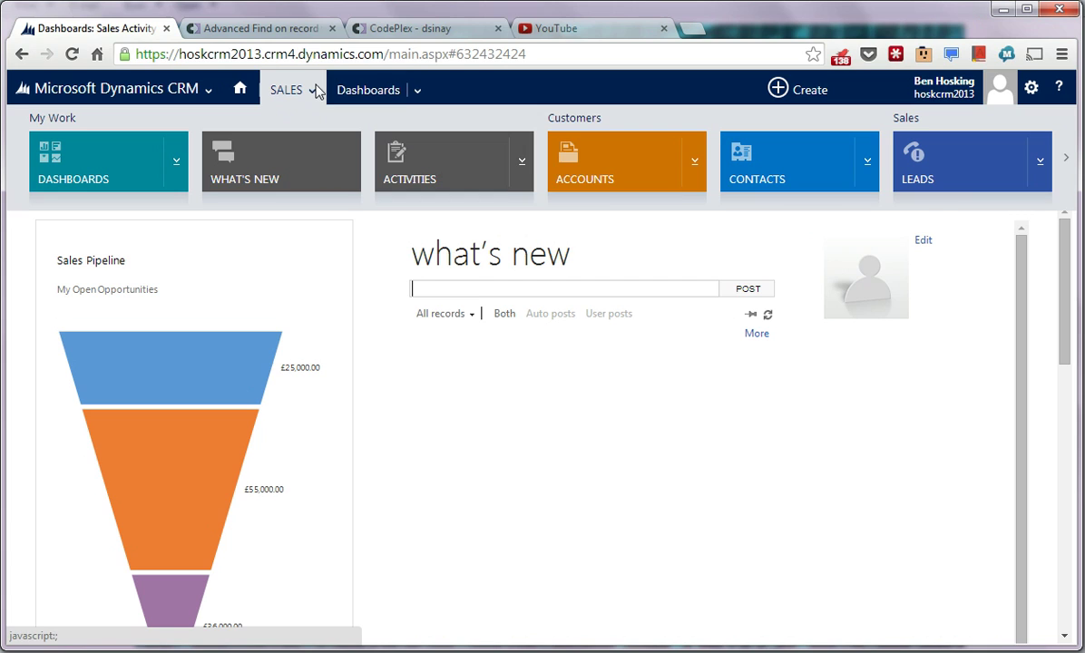
left_click(590, 177)
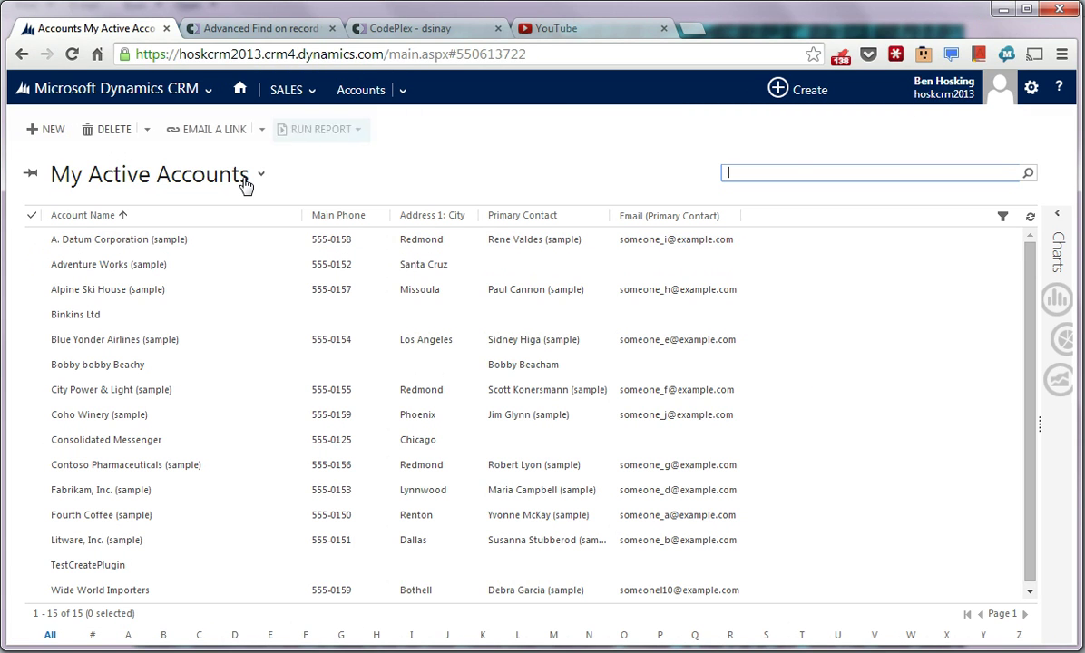
left_click(517, 130)
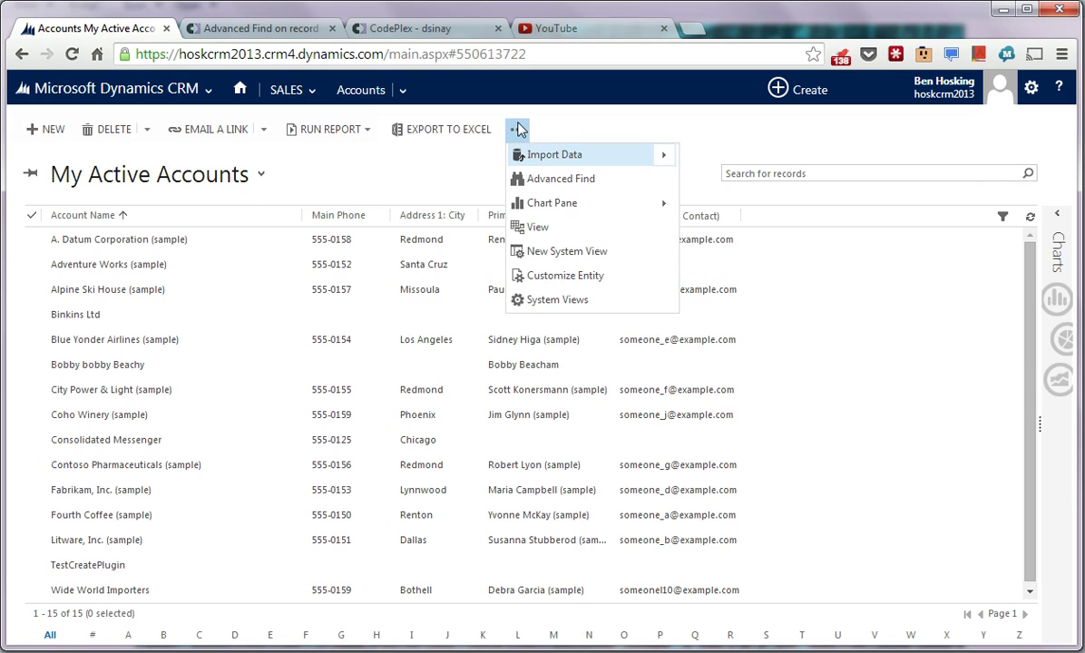
Open the Adventure Works (sample) account and check its additional commands for Advanced Find.
left_click(151, 270)
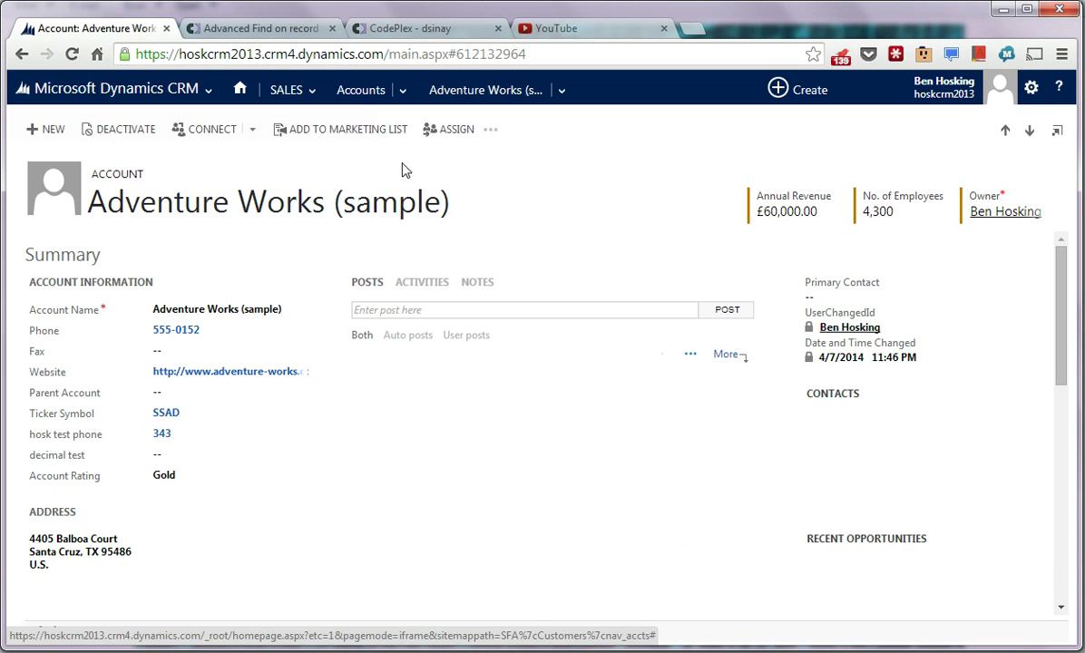
left_click(499, 130)
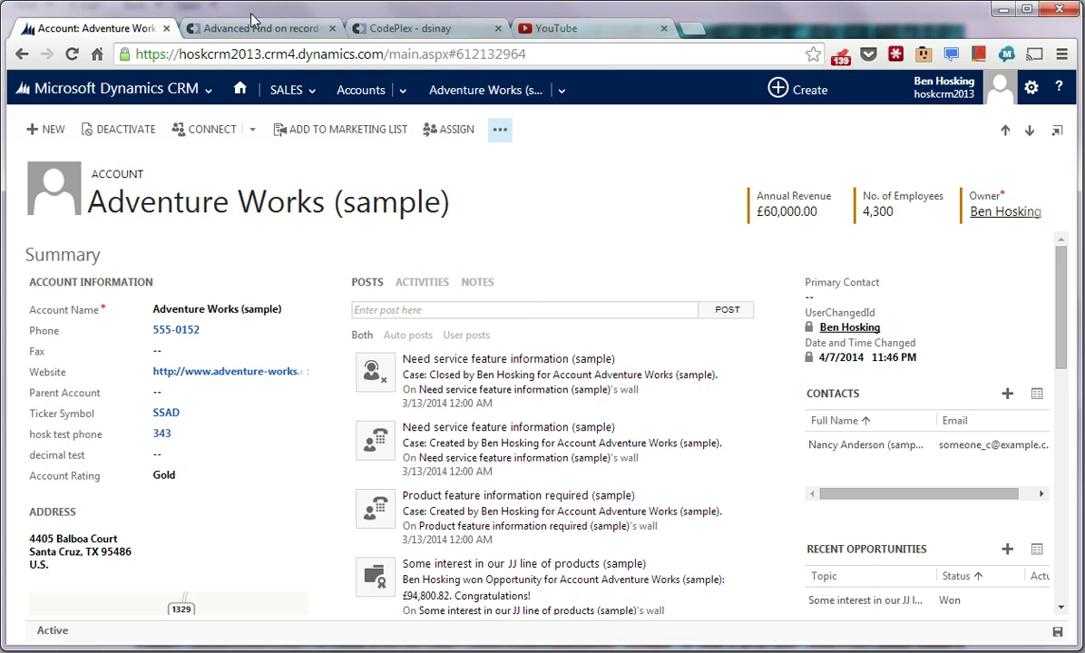
Open the downloads page of the Advanced Find project on CodePlex.
left_click(273, 32)
scroll(256, 272, "down", 1)
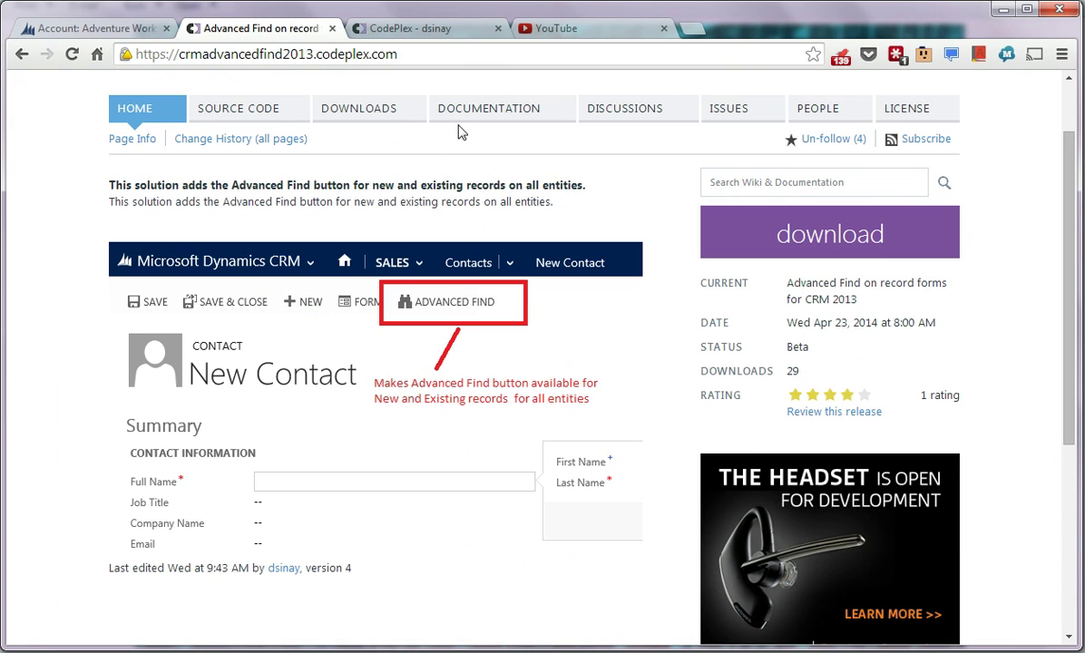
left_click(395, 119)
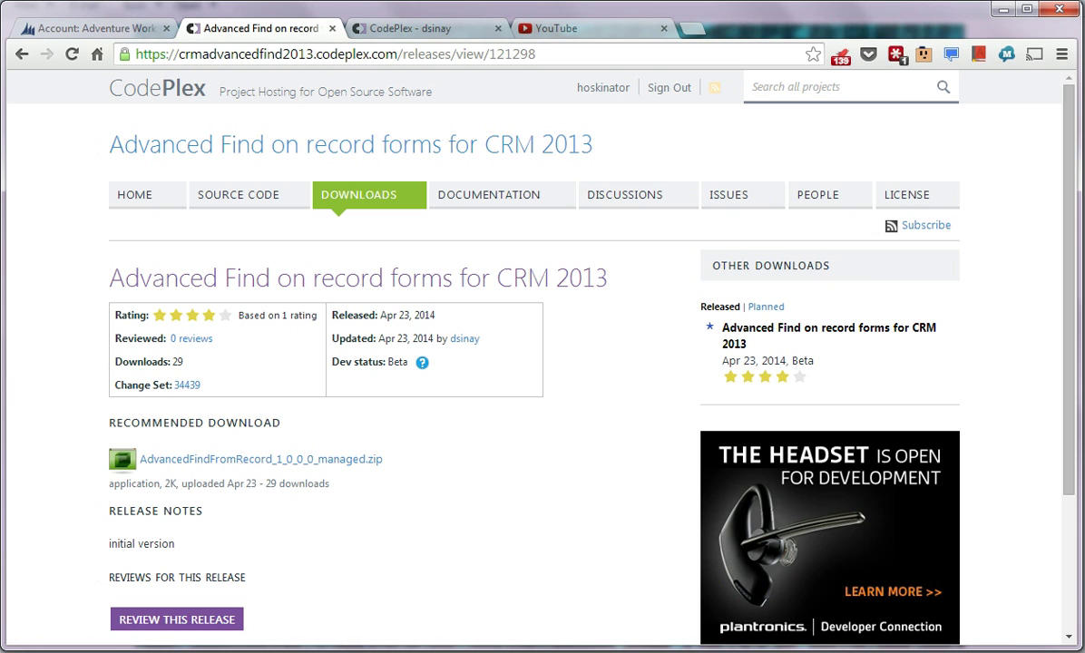
Switch to the Tools folder in Windows Explorer and select the AdvancedFindFromRecord_1_0_0_0_managed zip file.
left_click(544, 621)
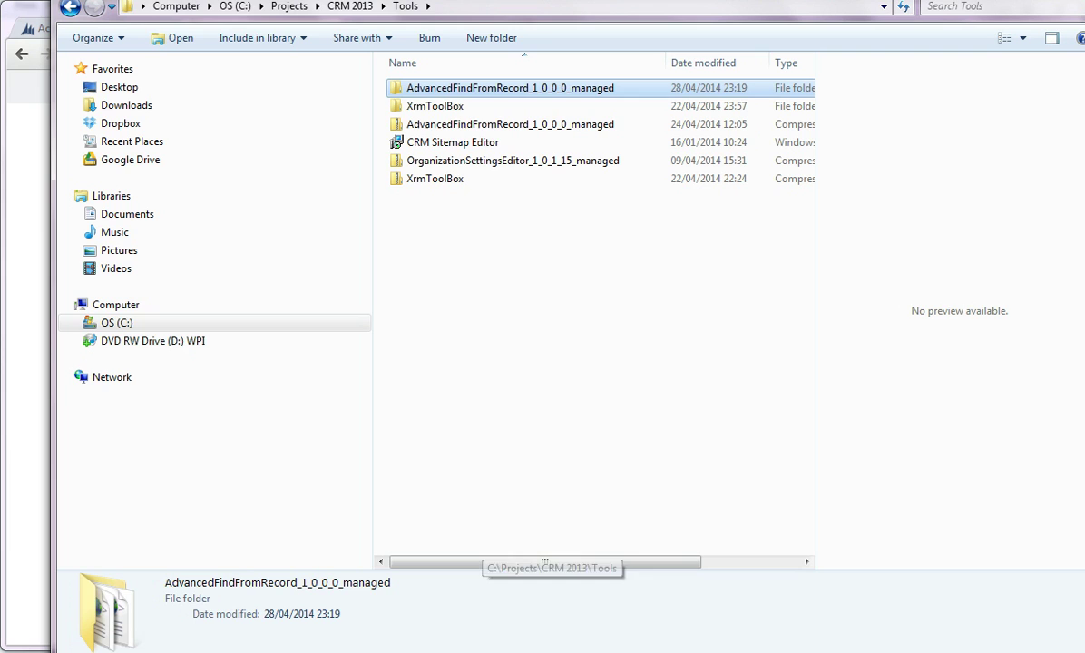
left_click(583, 446)
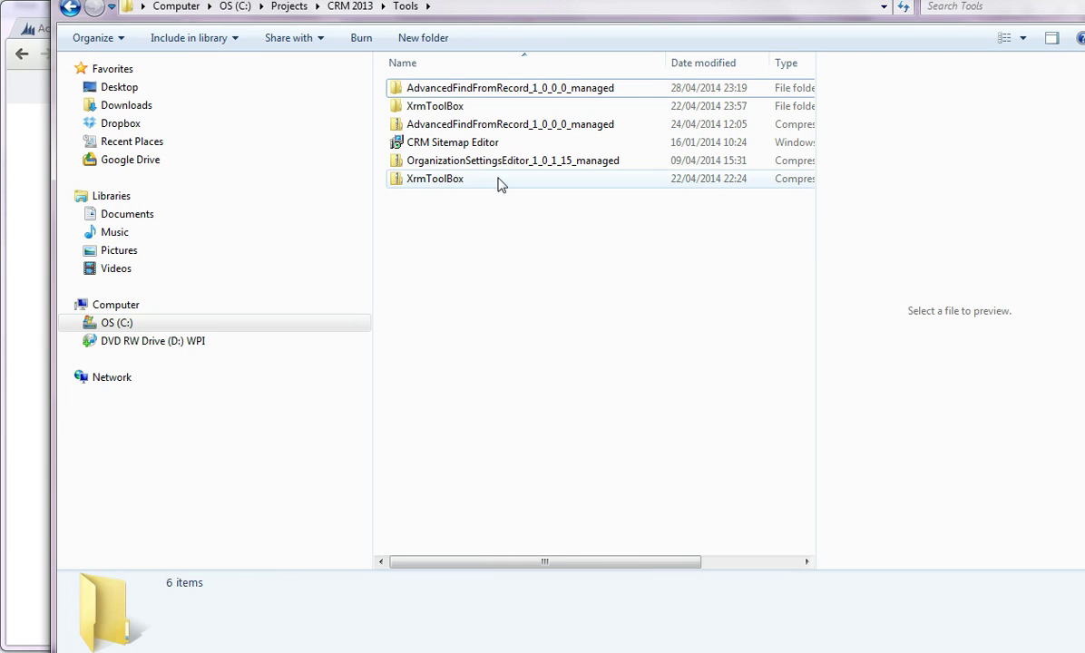
left_click(508, 88)
left_click(454, 125)
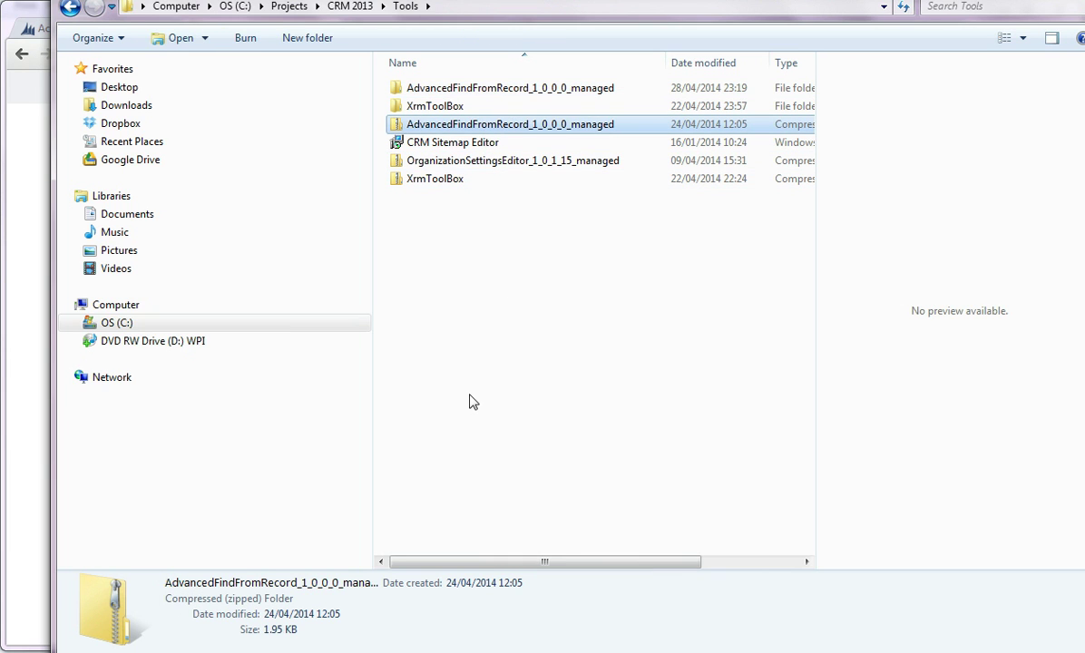
Switch back to Dynamics CRM in Chrome and open the Solutions list in the Settings area.
key("alt+Tab")
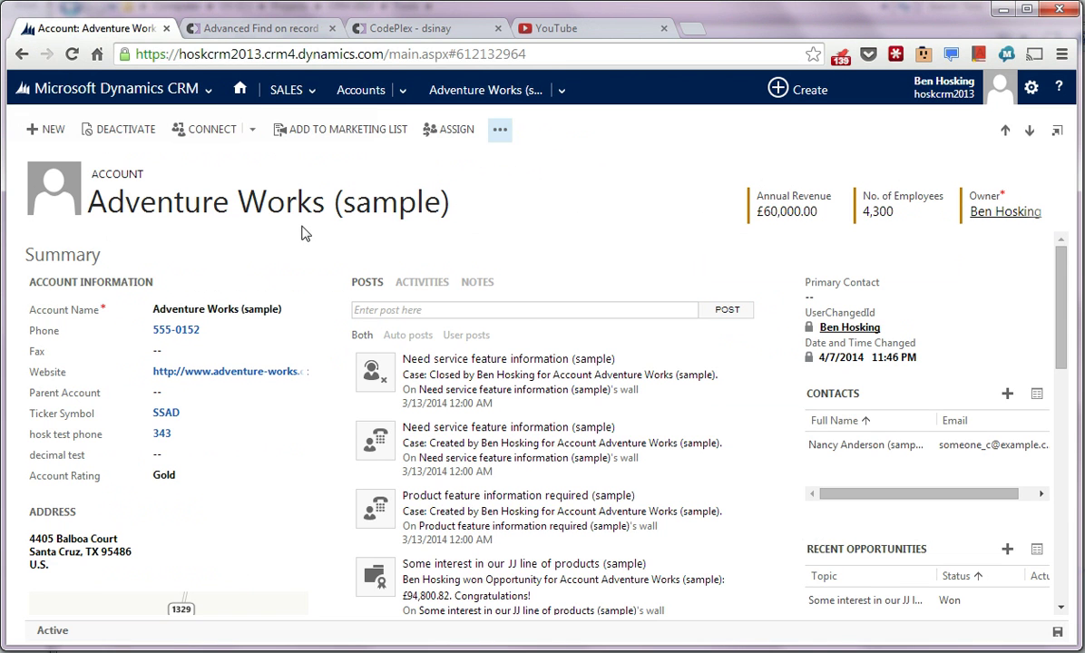
left_click(403, 90)
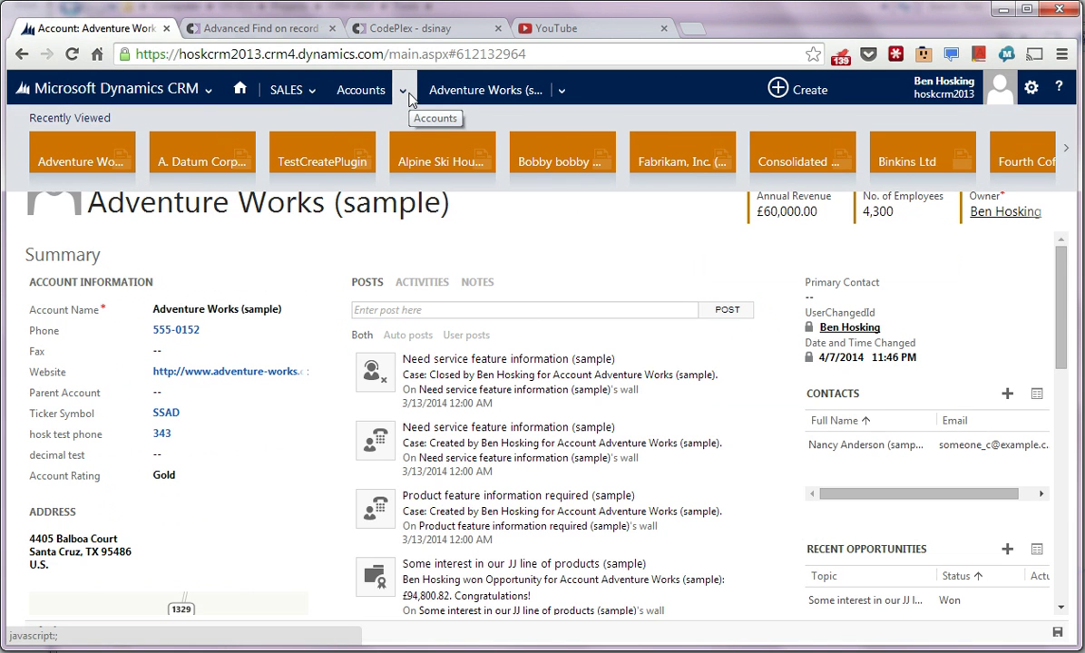
left_click(311, 89)
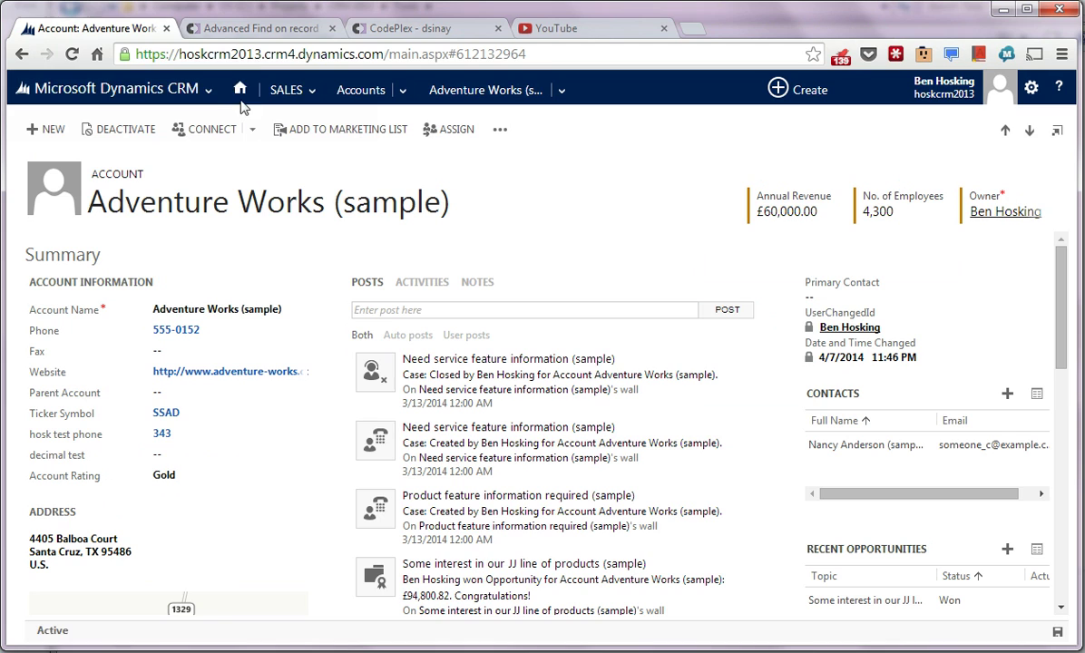
left_click(208, 92)
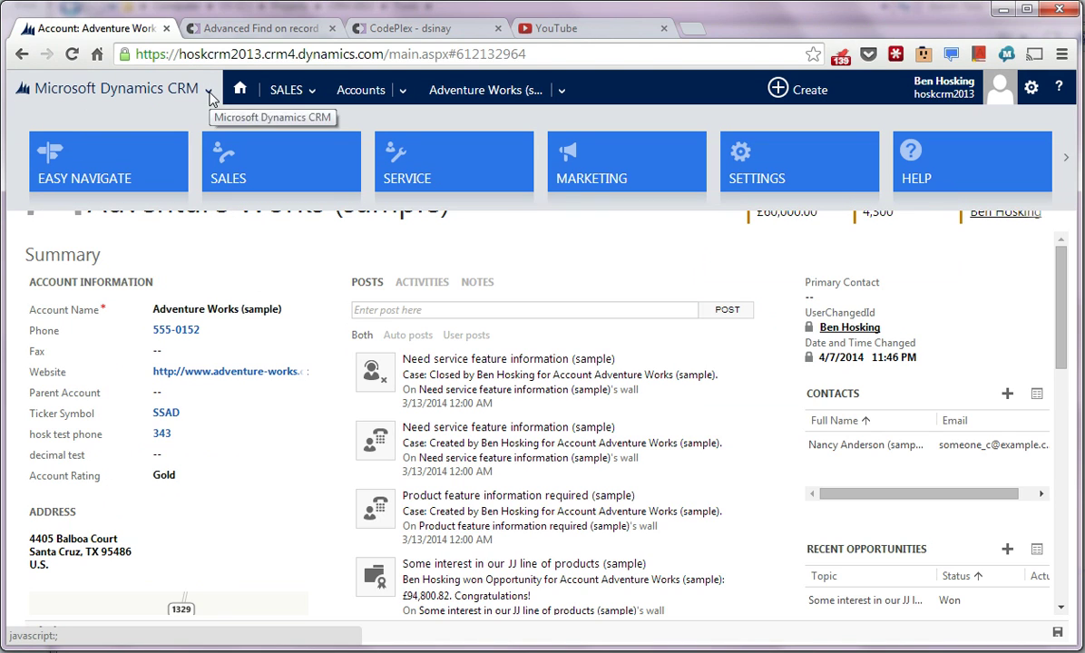
left_click(799, 173)
left_click(546, 254)
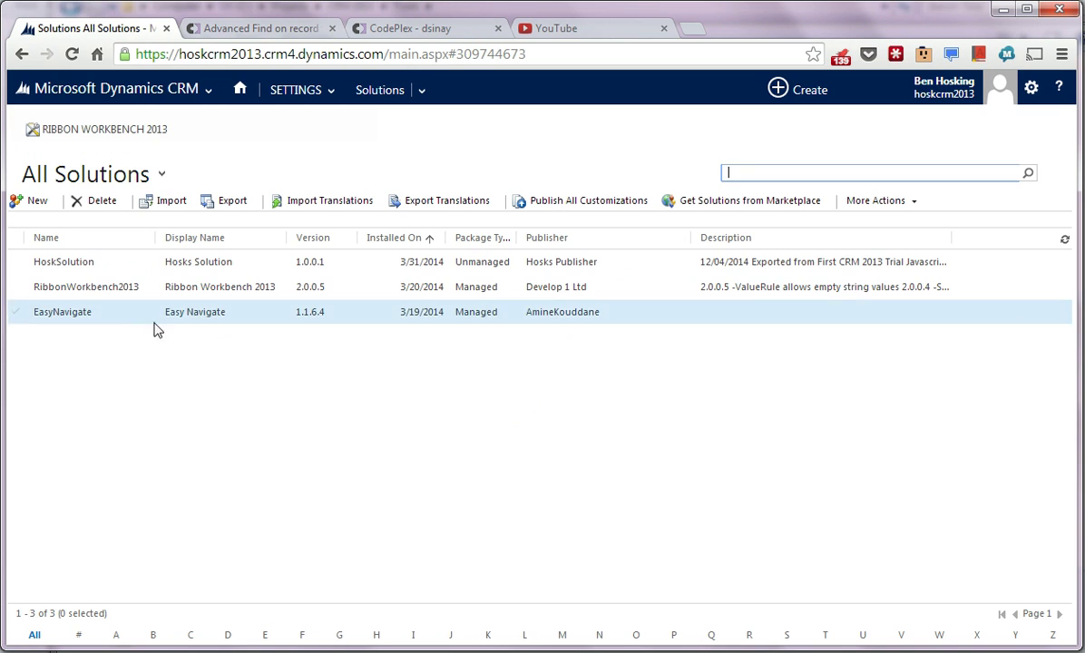
Import the AdvancedFindFromRecord_1_0_0_0_managed zip file from the Tools folder as a solution.
left_click(172, 200)
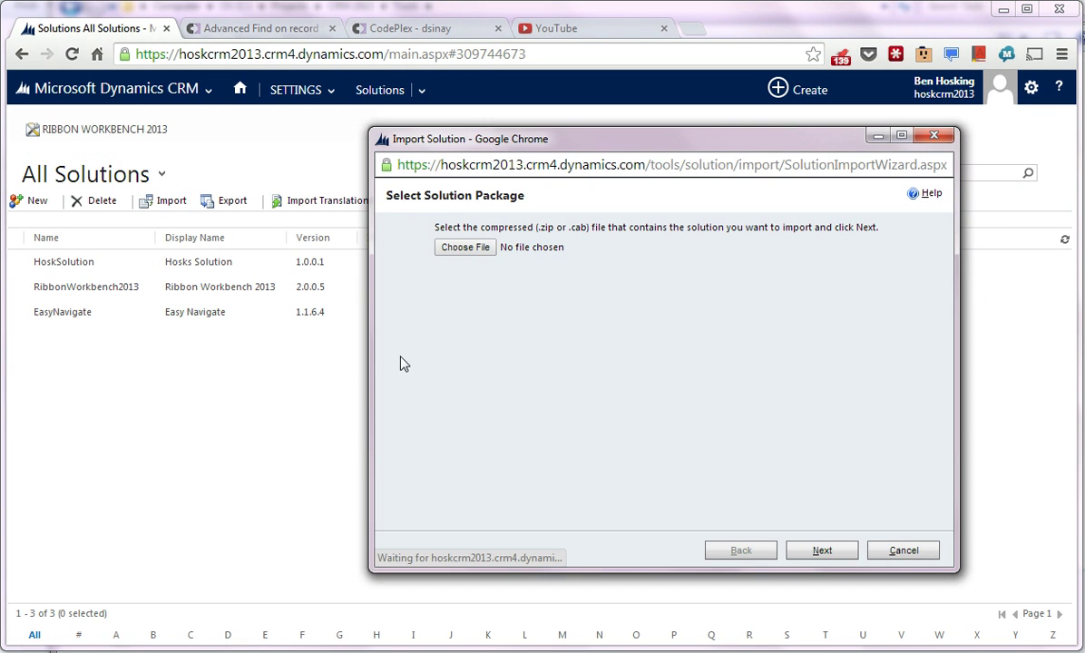
left_click(474, 246)
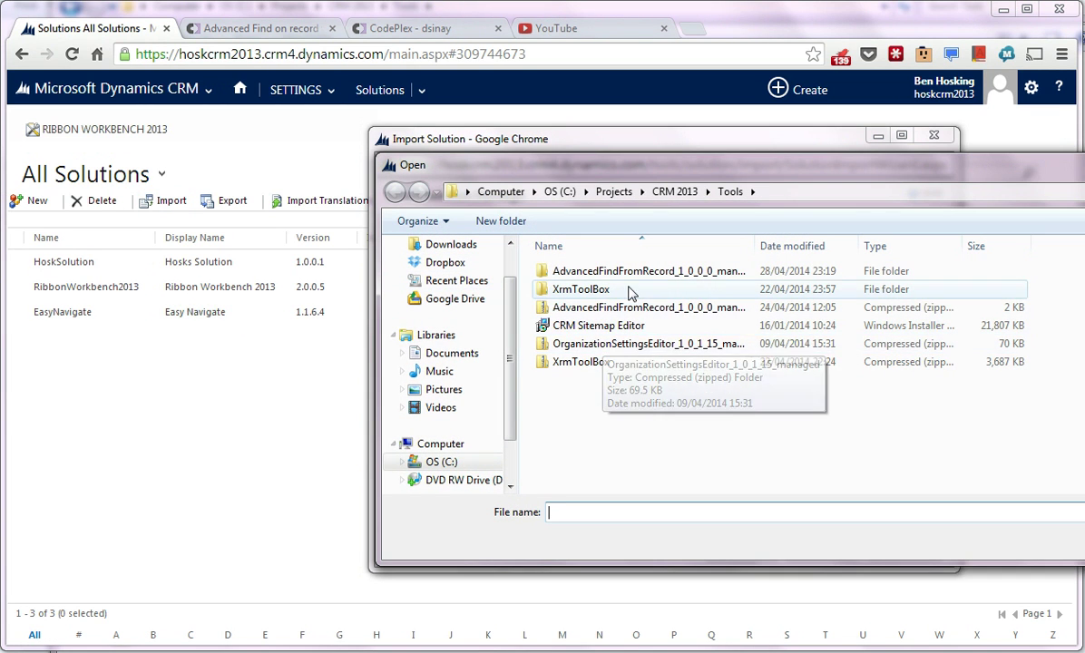
left_click(644, 309)
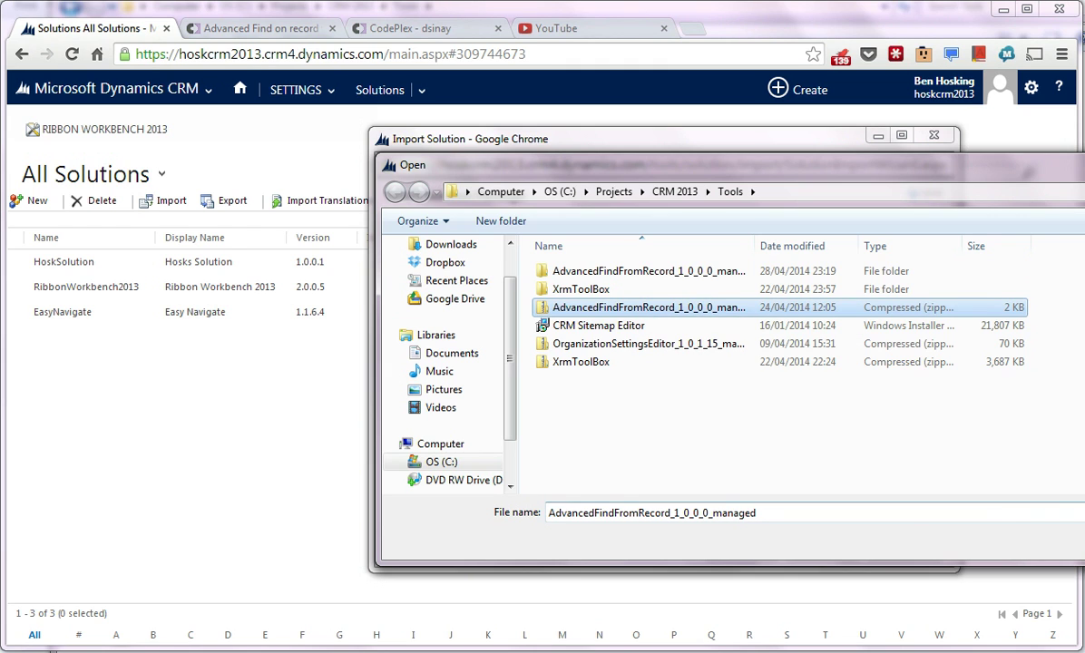
key("Return")
left_click(822, 549)
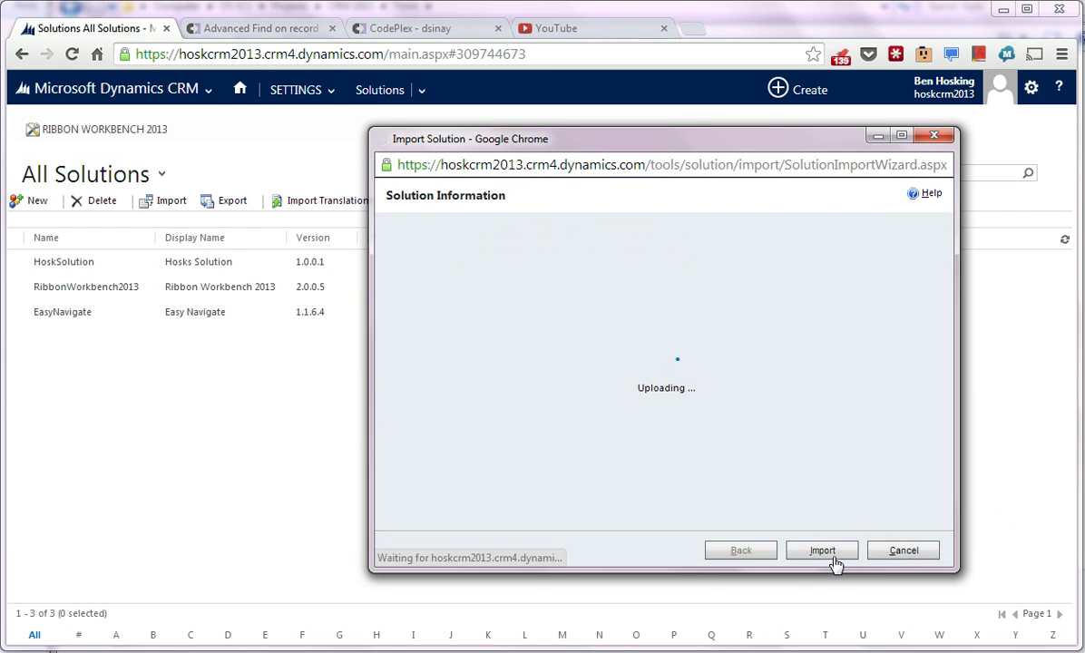
left_click(820, 553)
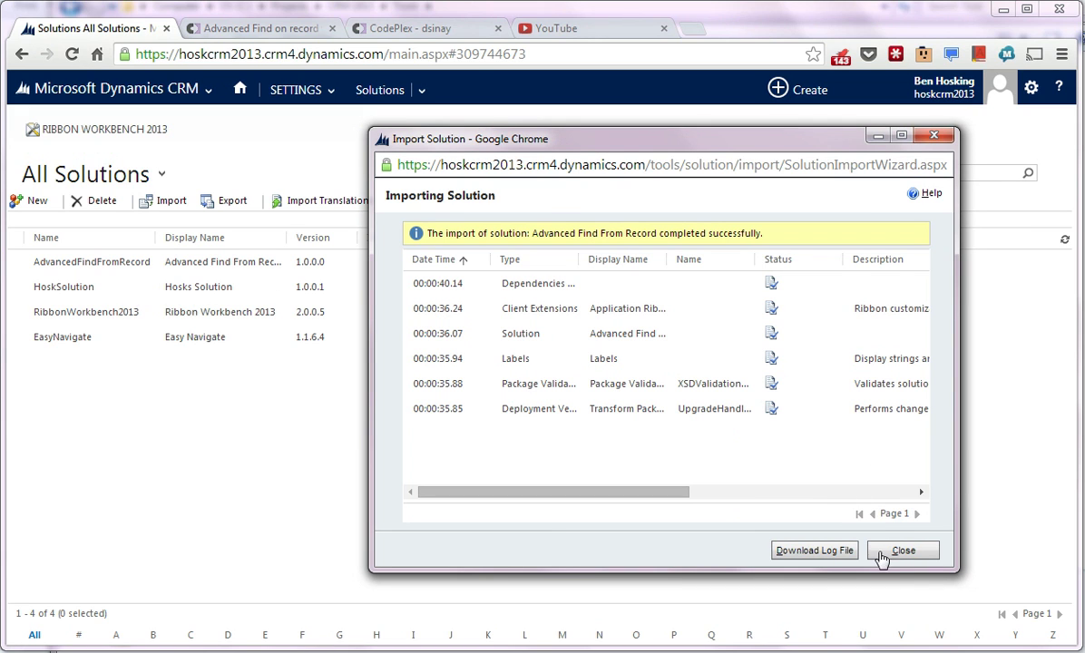
Enlarge the Import Solution window to review the import details, and close it.
left_click_drag(958, 371, 1083, 370)
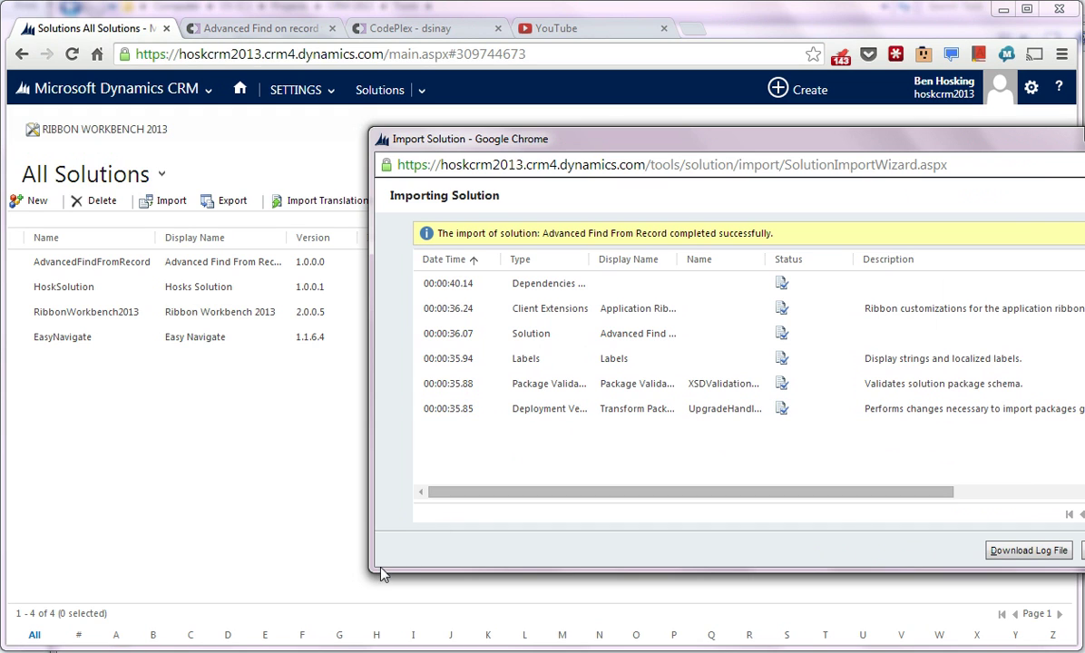
left_click_drag(379, 566, 174, 601)
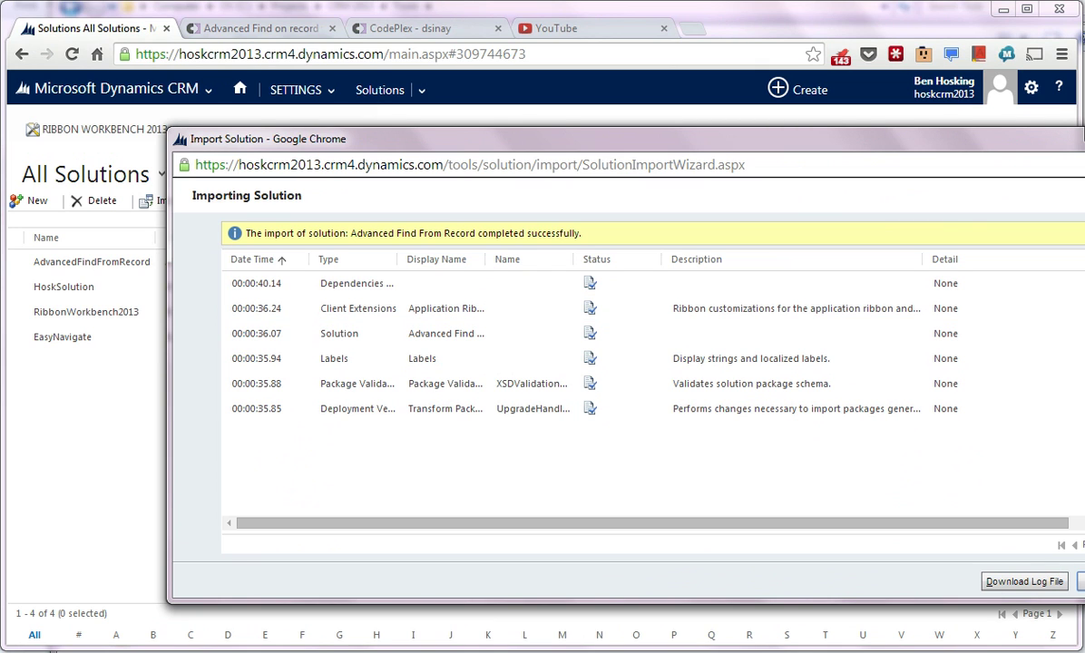
left_click(1080, 581)
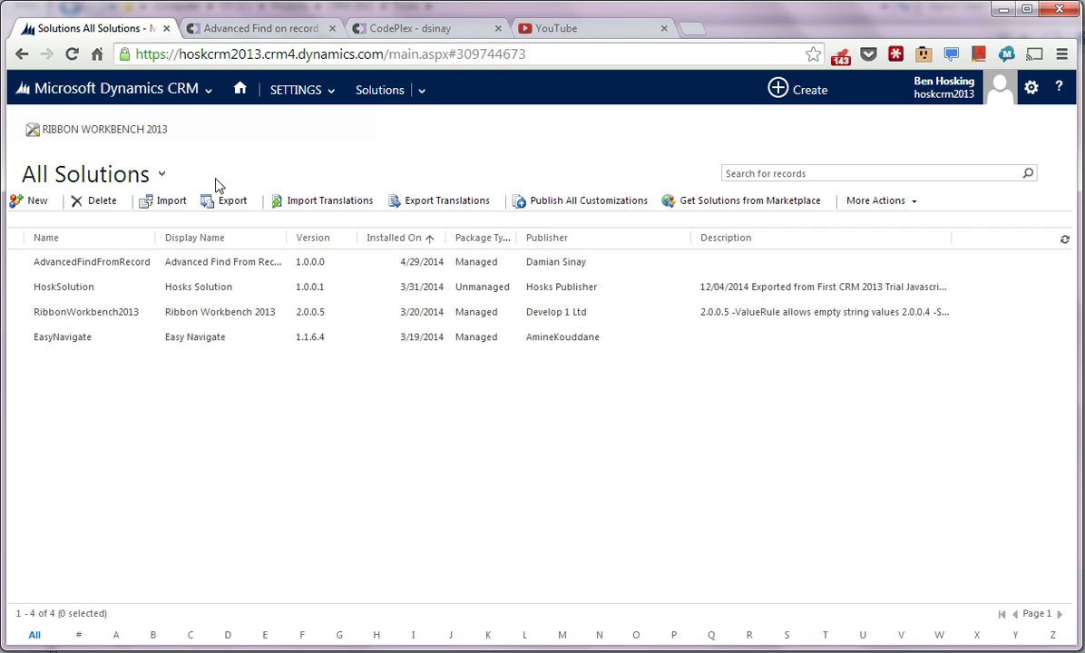
Reload the Solutions page and open the Accounts list in the Sales area.
left_click(71, 53)
left_click(573, 190)
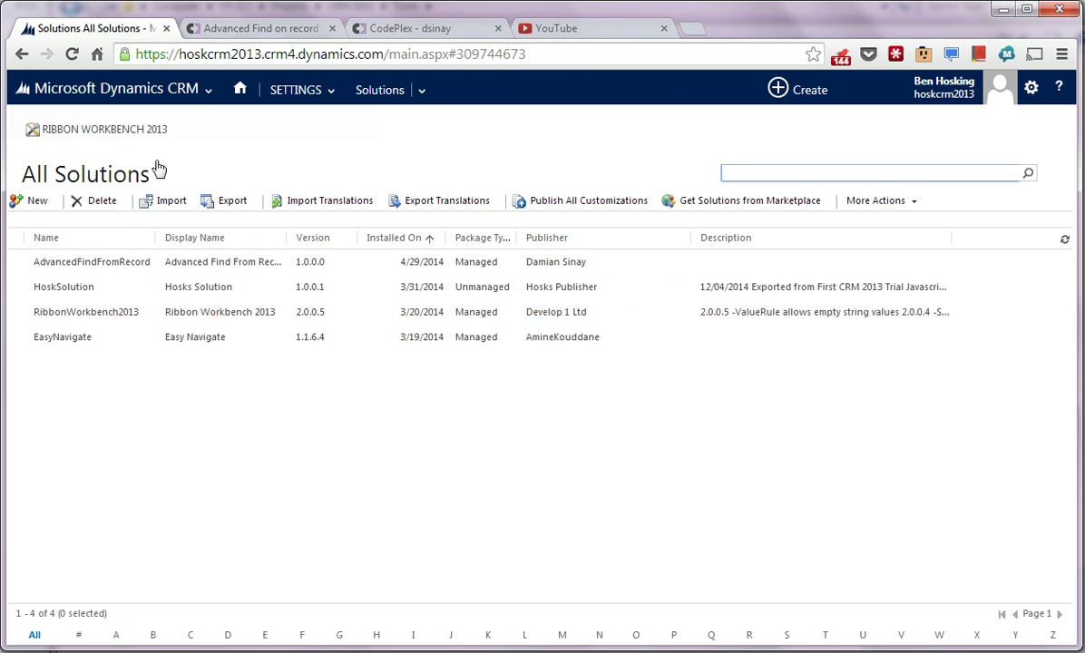
left_click(208, 89)
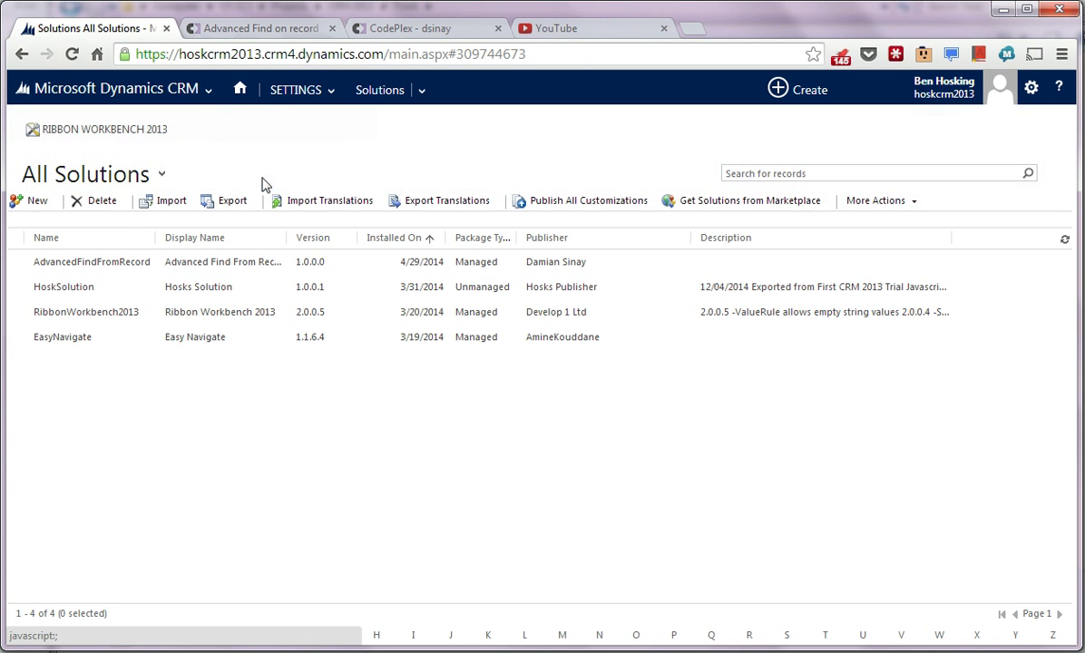
left_click(208, 90)
left_click(308, 184)
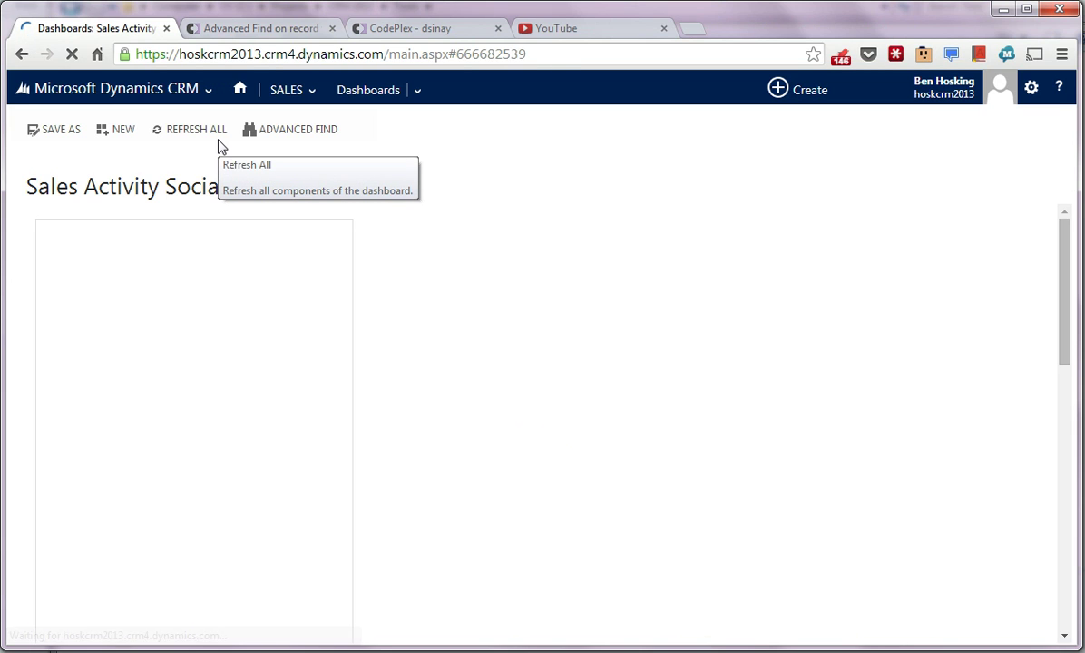
left_click(322, 101)
left_click(598, 186)
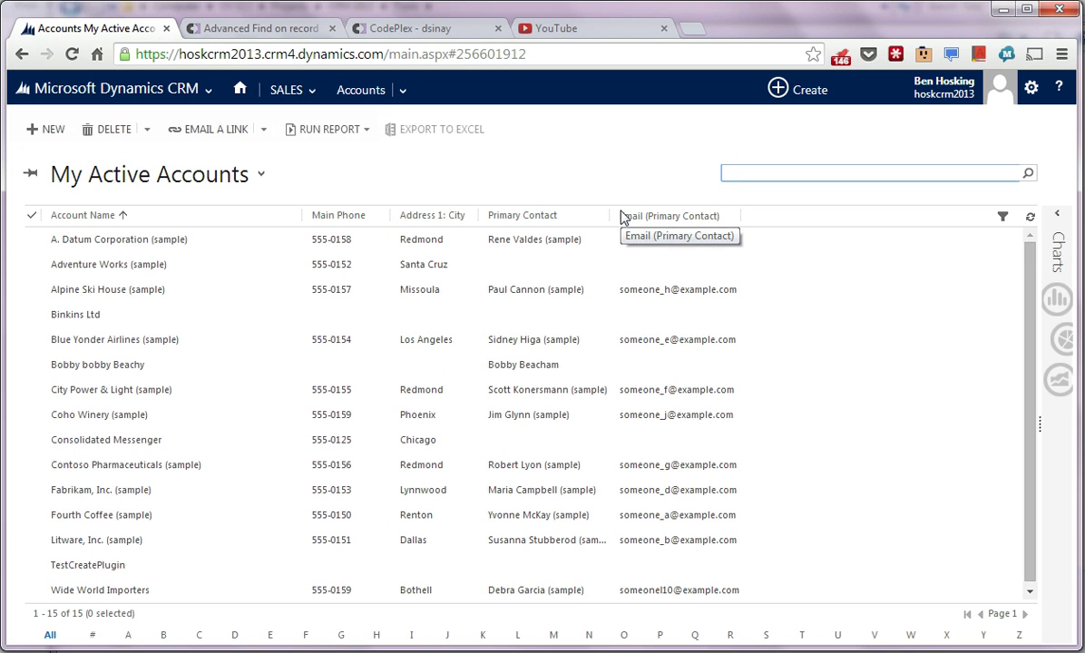
left_click(118, 89)
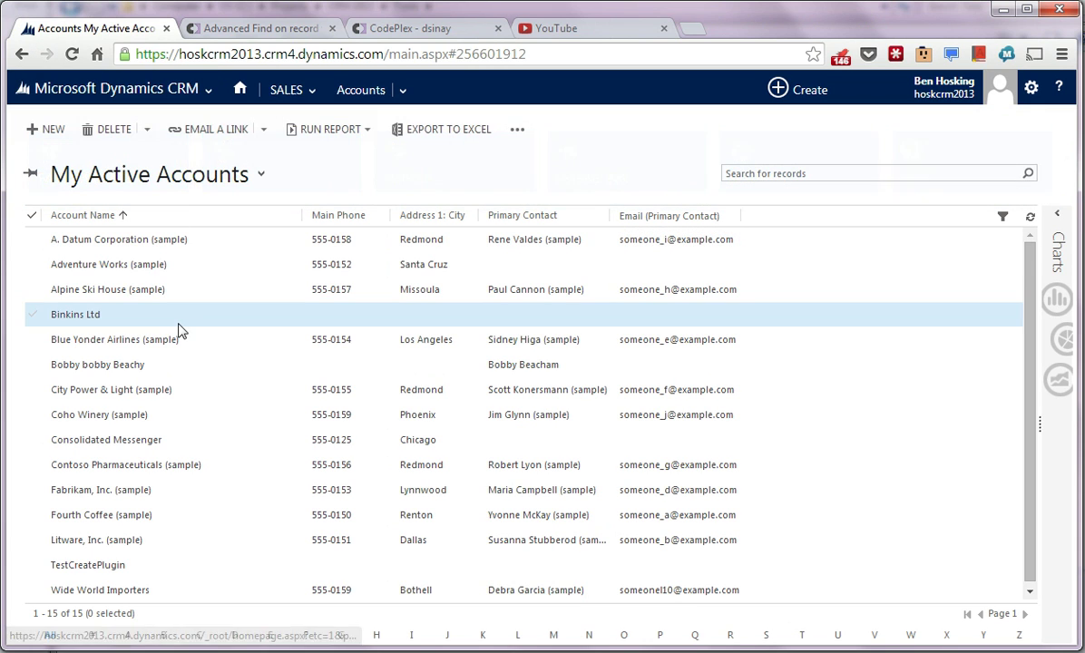
View the Advanced Find project's home page and its author's profile on CodePlex.
left_click(232, 27)
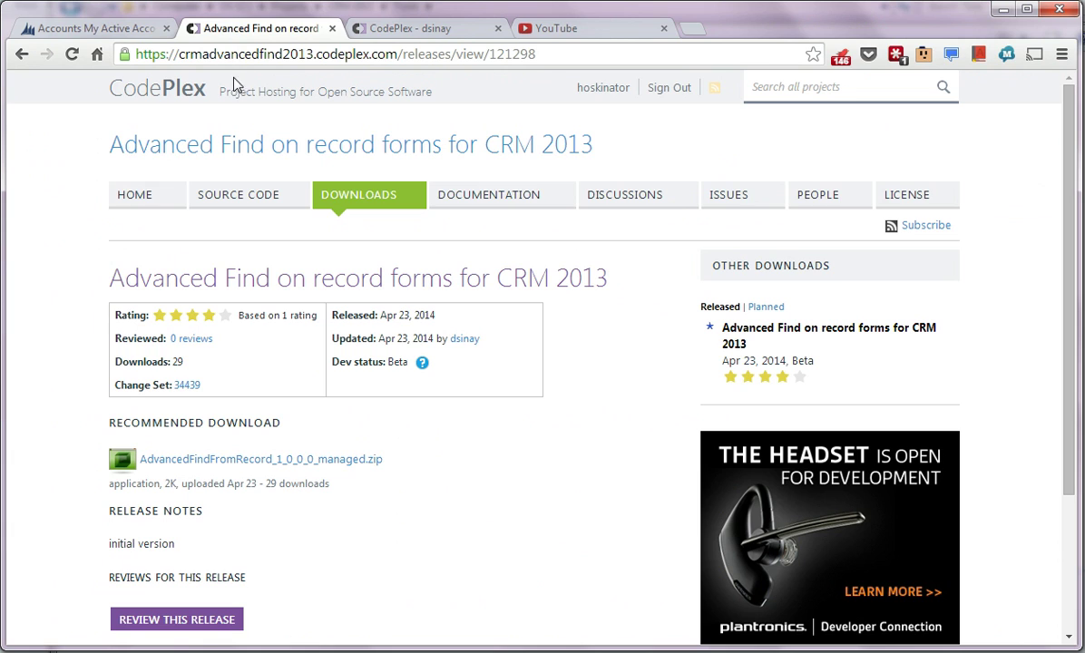
left_click(161, 199)
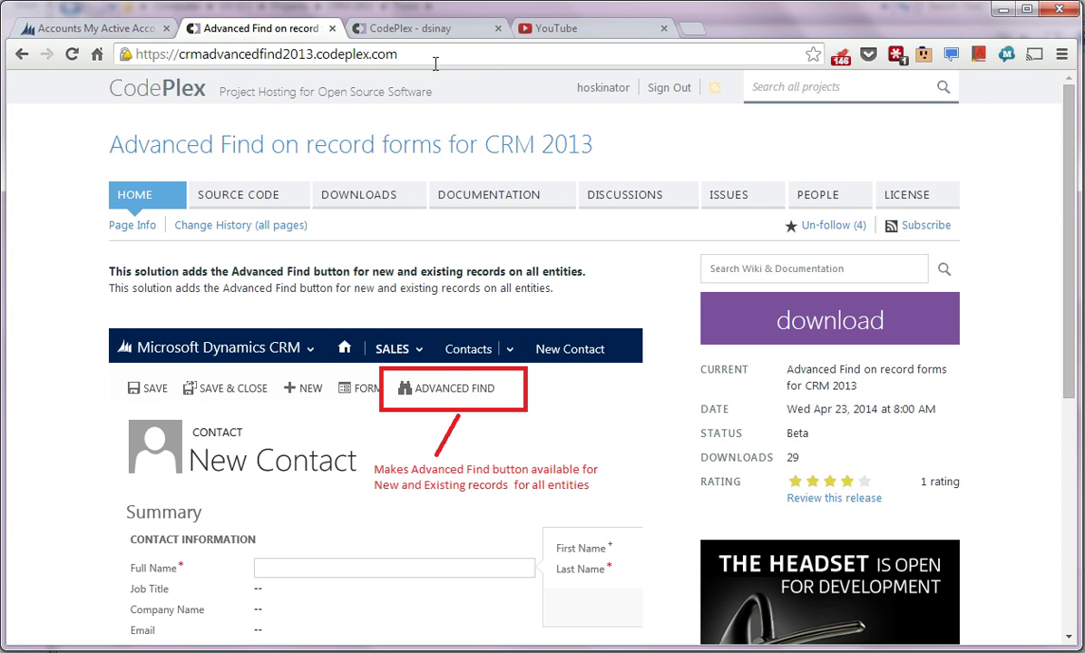
left_click(435, 28)
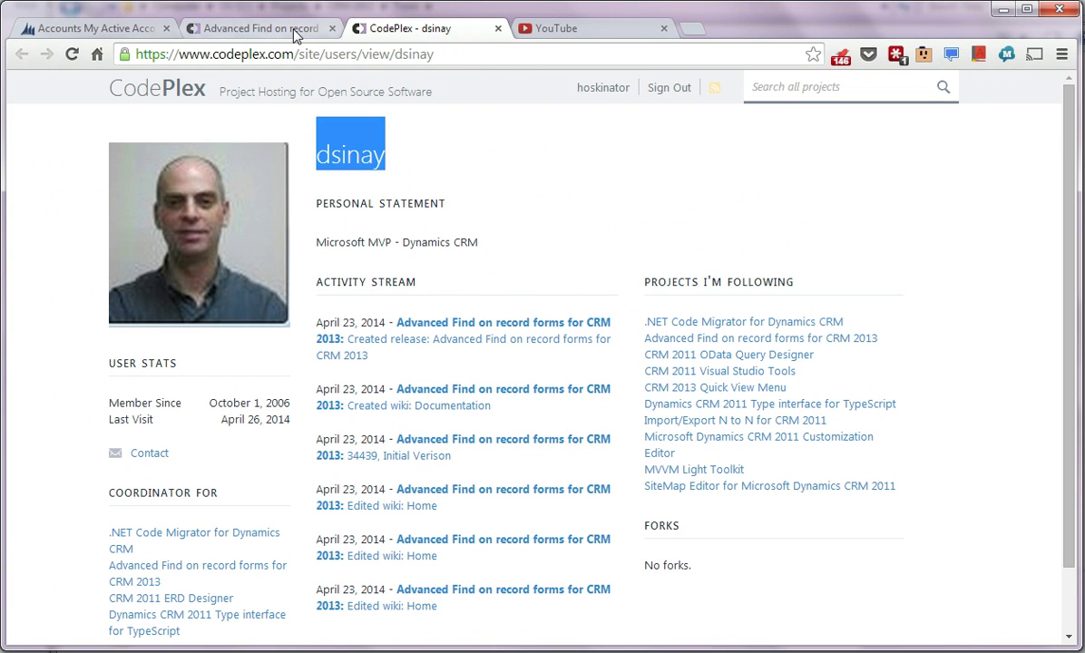
left_click(263, 28)
Return to the CRM accounts list, open Alpine Ski House (sample) and check its additional commands for Advanced Find.
left_click(80, 28)
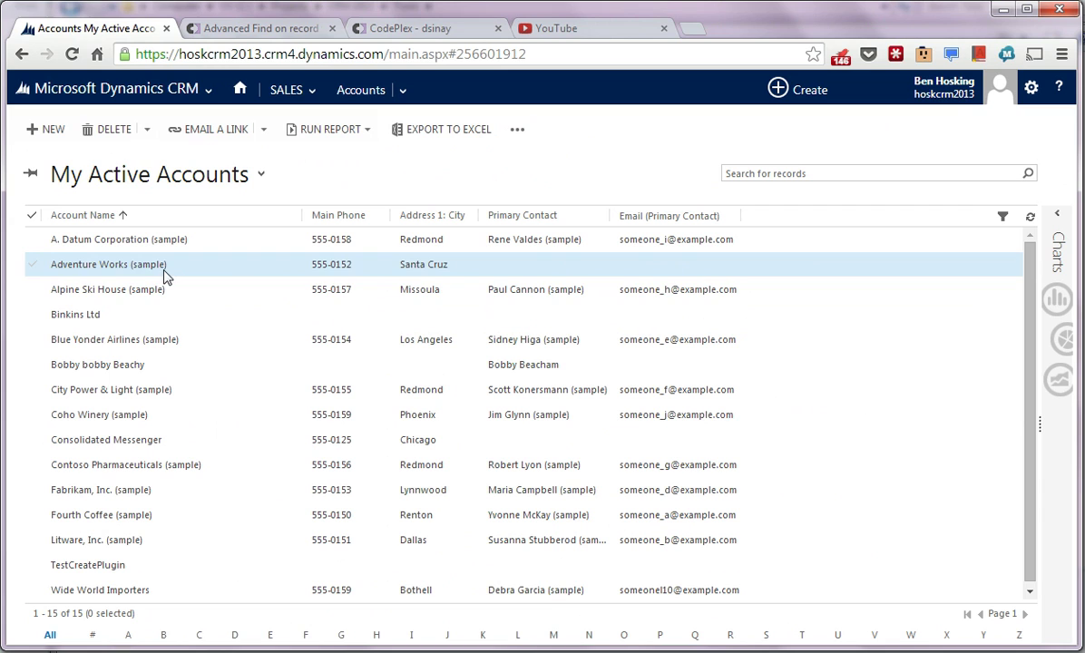
left_click(120, 292)
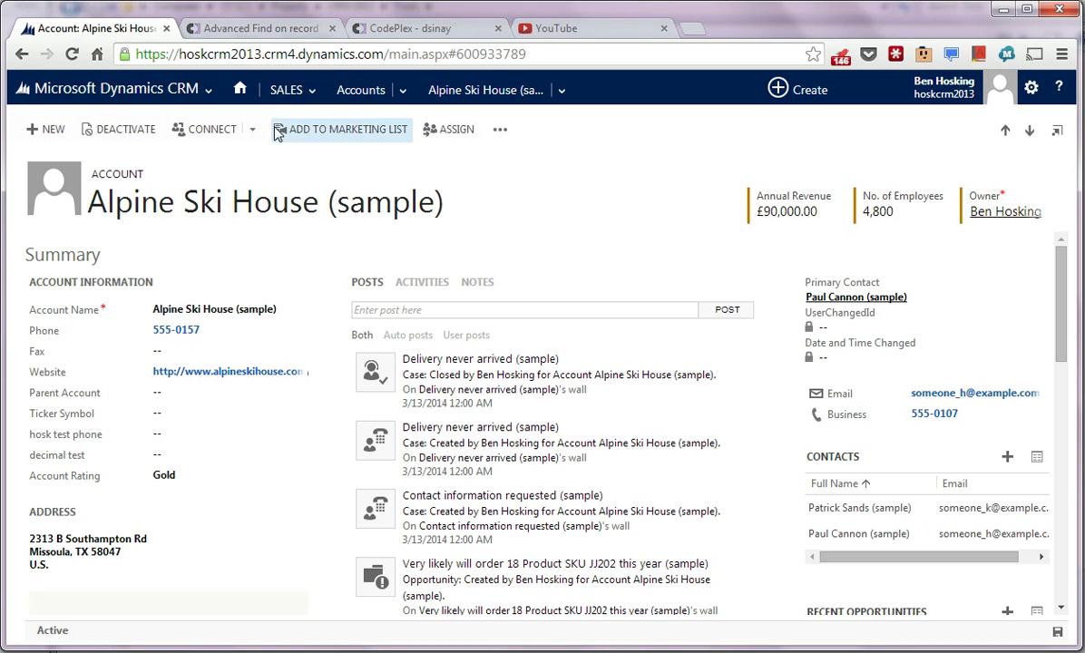
left_click(502, 131)
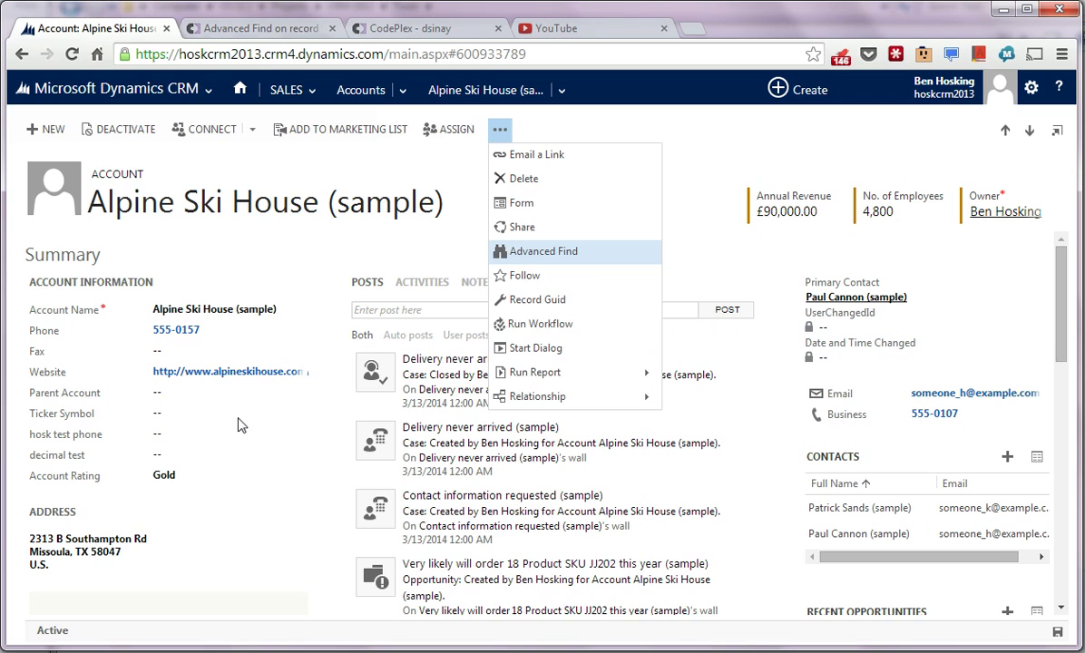
left_click(246, 444)
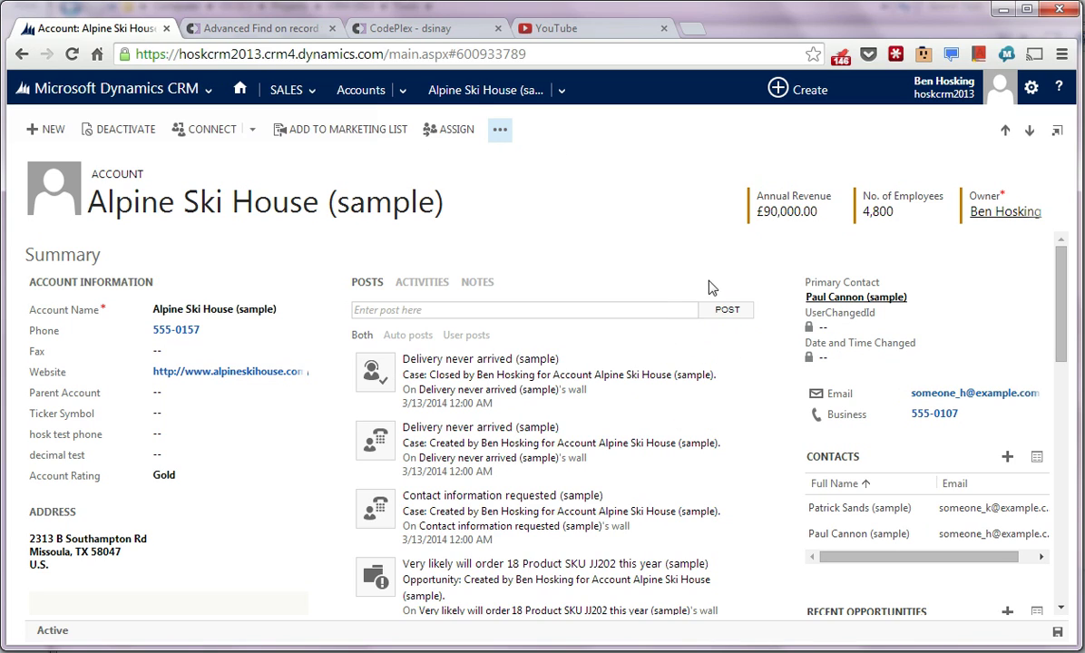
Open the primary contact of Alpine Ski House (sample), launch Advanced Find from the contact form and dismiss its window.
left_click(837, 299)
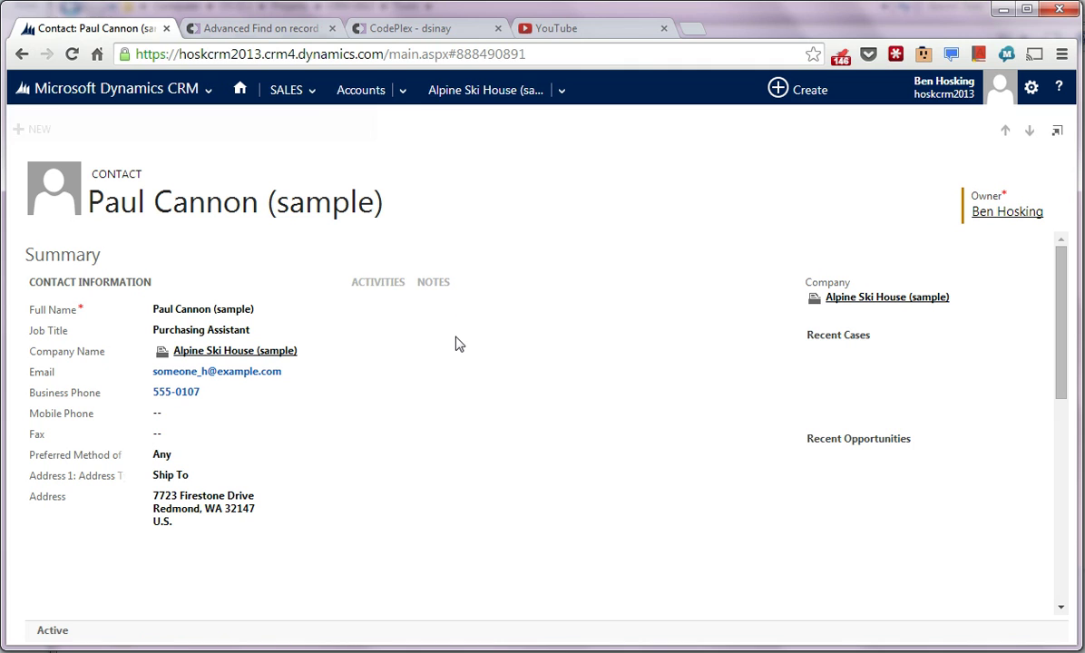
left_click(501, 132)
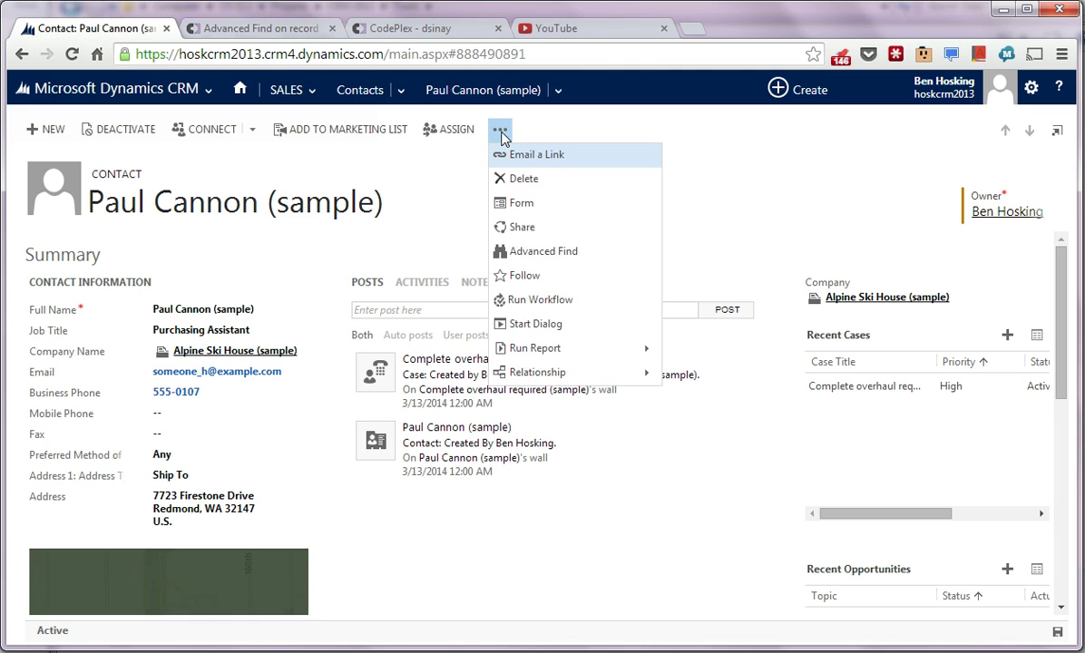
left_click(559, 252)
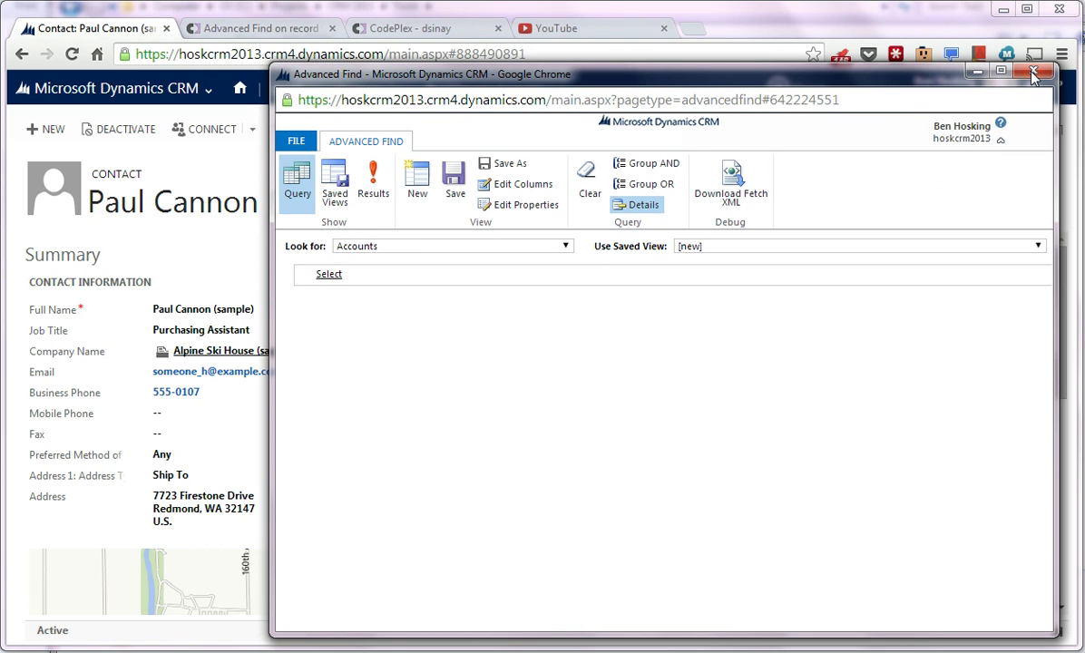
left_click(976, 70)
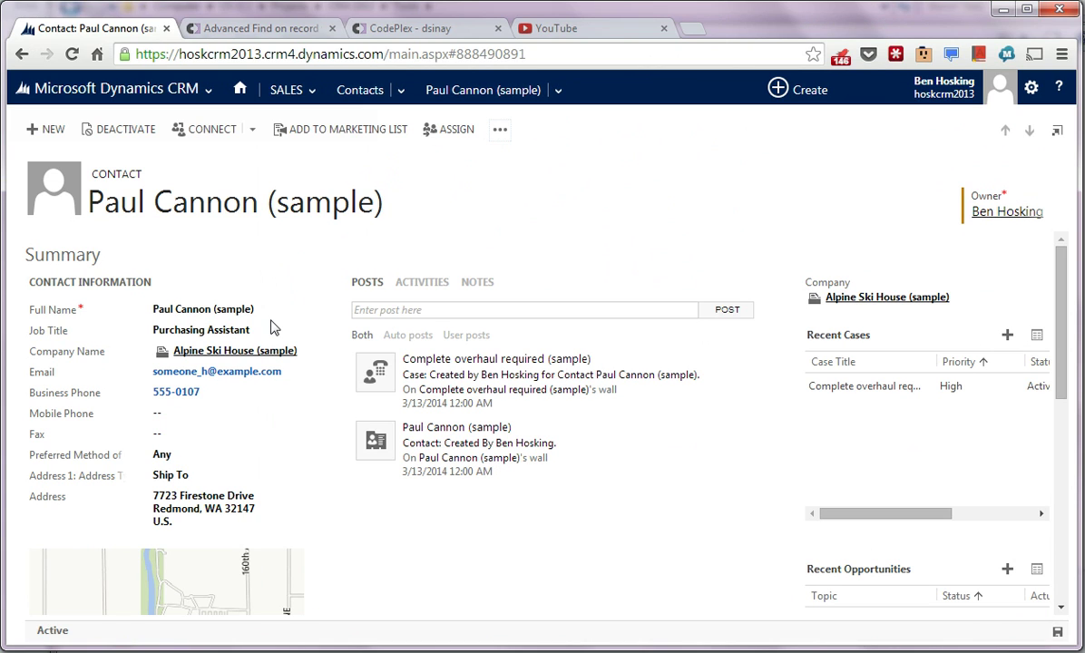
Switch to Windows Explorer and open the customizations file from the AdvancedFindFromRecord_1_0_0_0_managed folder in Notepad++, moving its window clear of the file list.
left_click(290, 29)
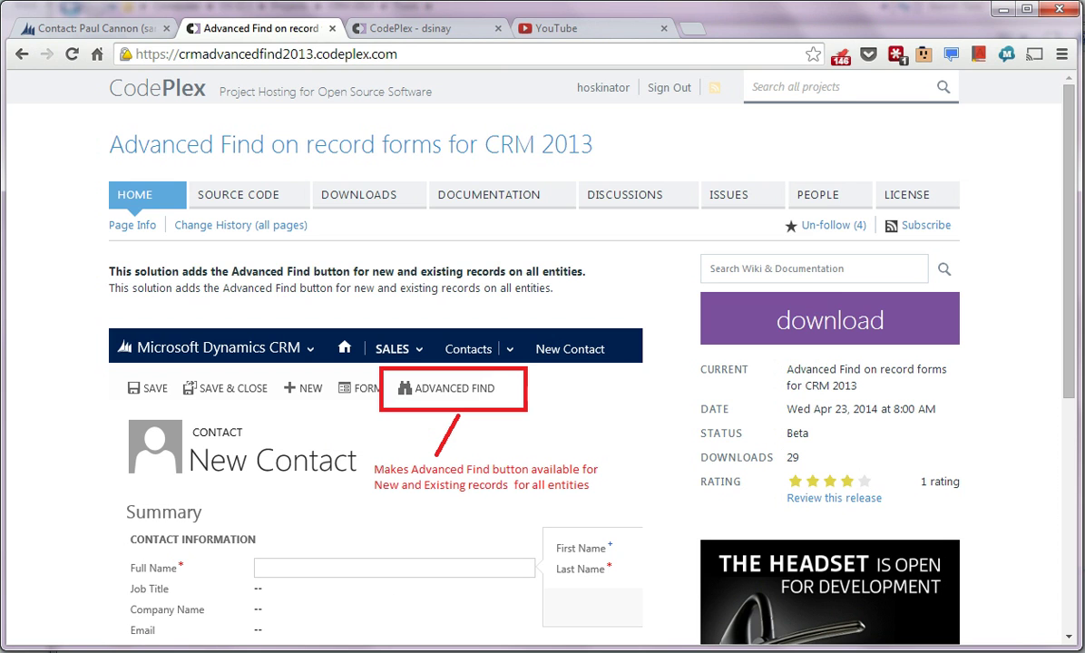
key("alt+Tab")
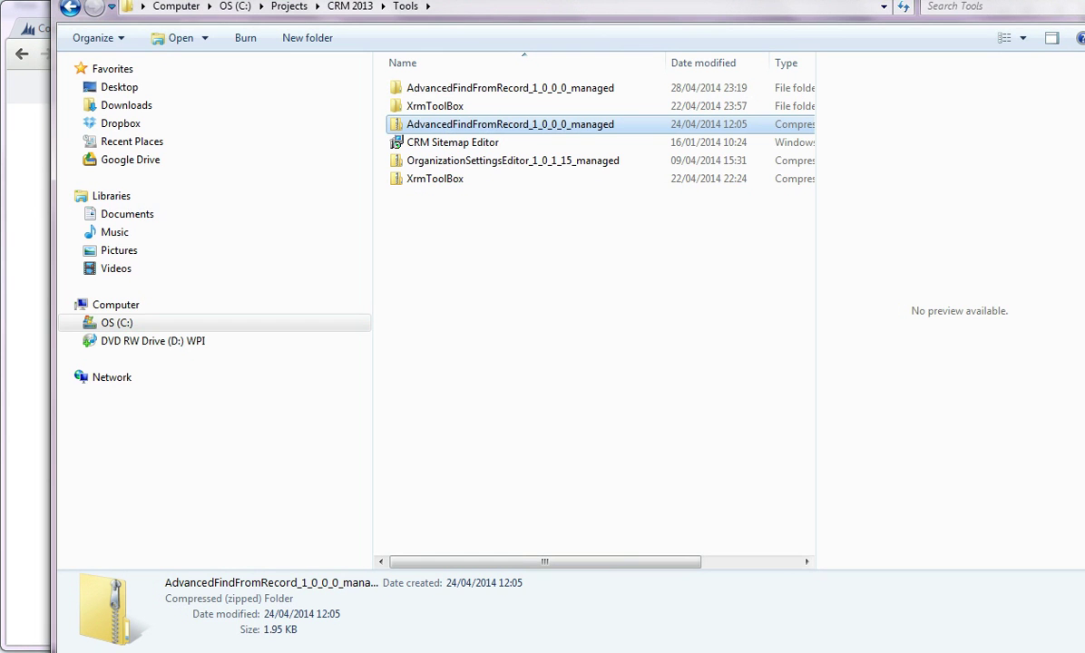
double_click(412, 88)
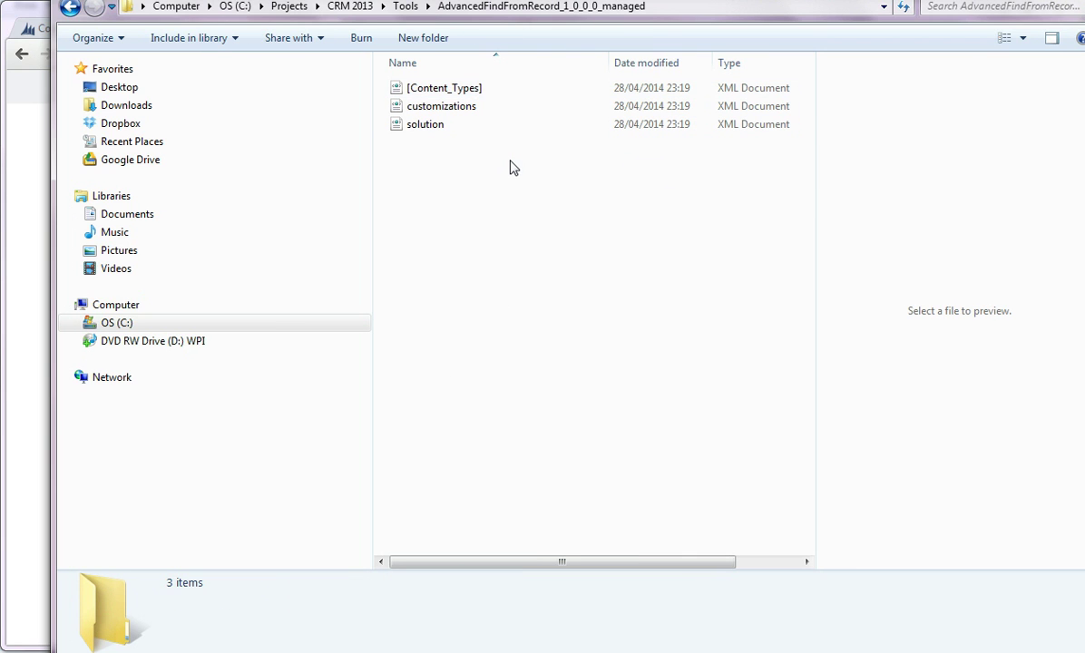
left_click(477, 110)
right_click(477, 108)
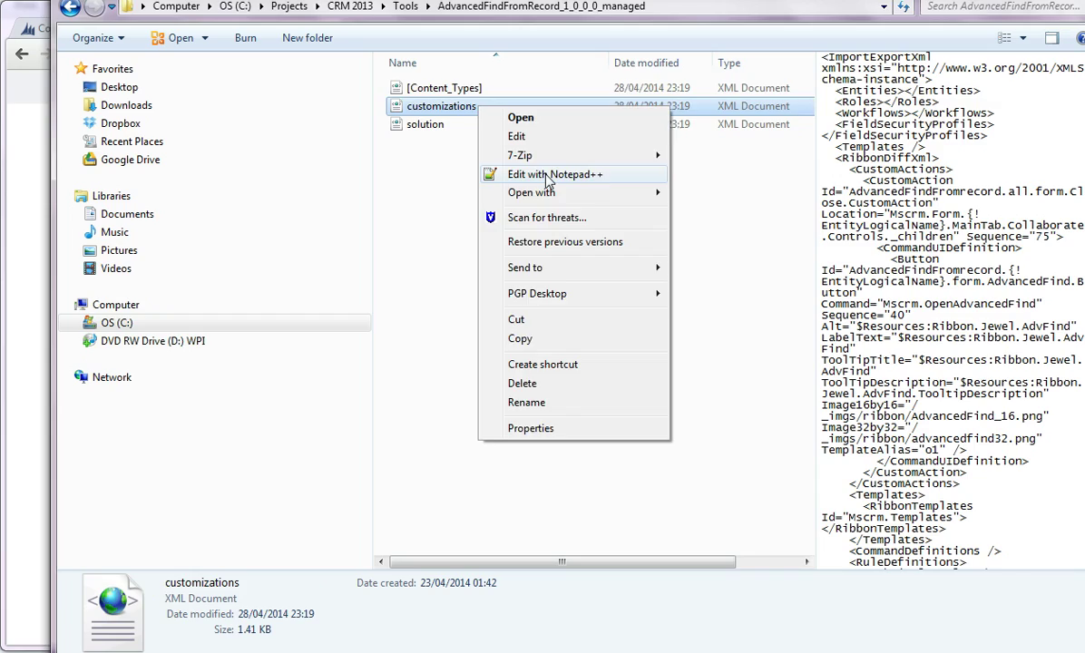
left_click(549, 176)
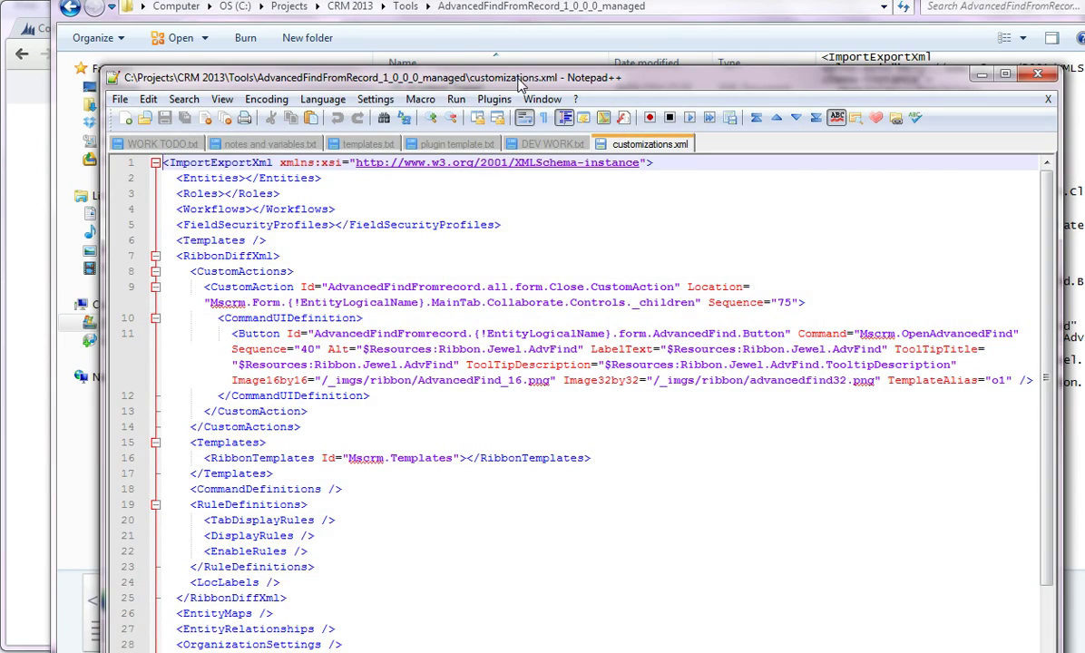
left_click_drag(522, 84, 485, 260)
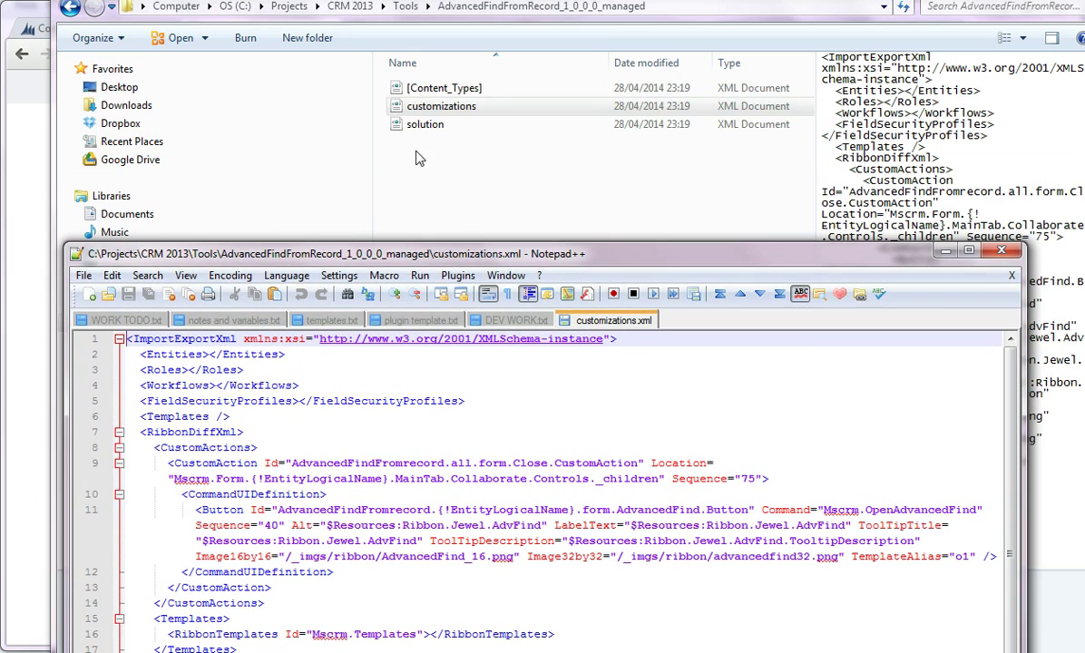
Preview the [Content_Types] file, then reopen the customizations file in Notepad++ and look through its ribbon XML.
left_click(454, 90)
left_click(466, 105)
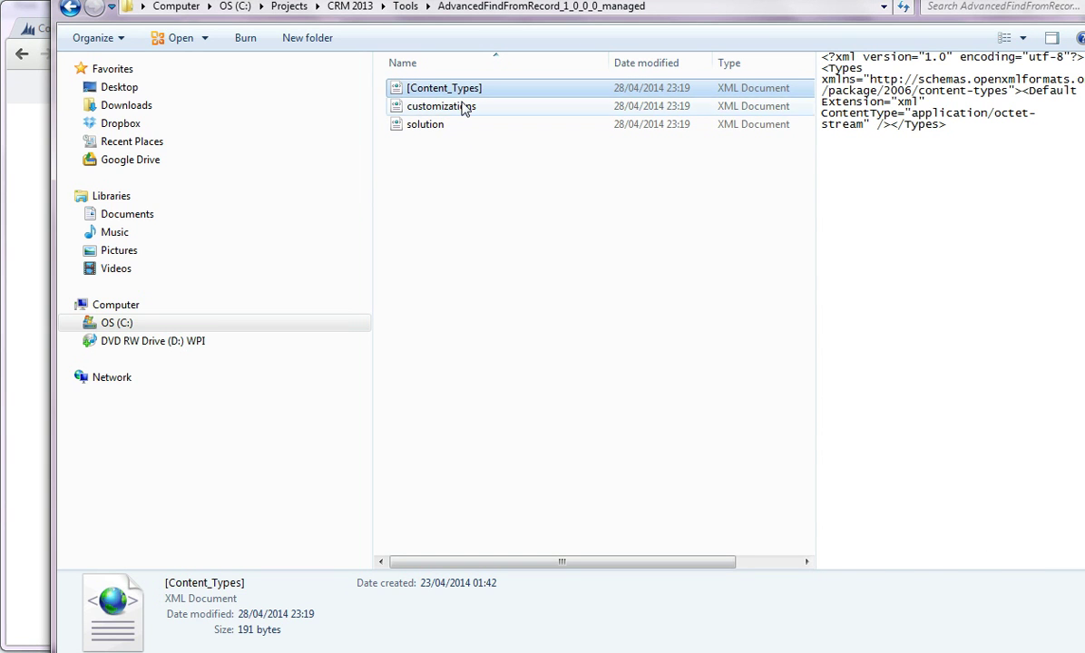
double_click(466, 105)
scroll(488, 509, "down", 1)
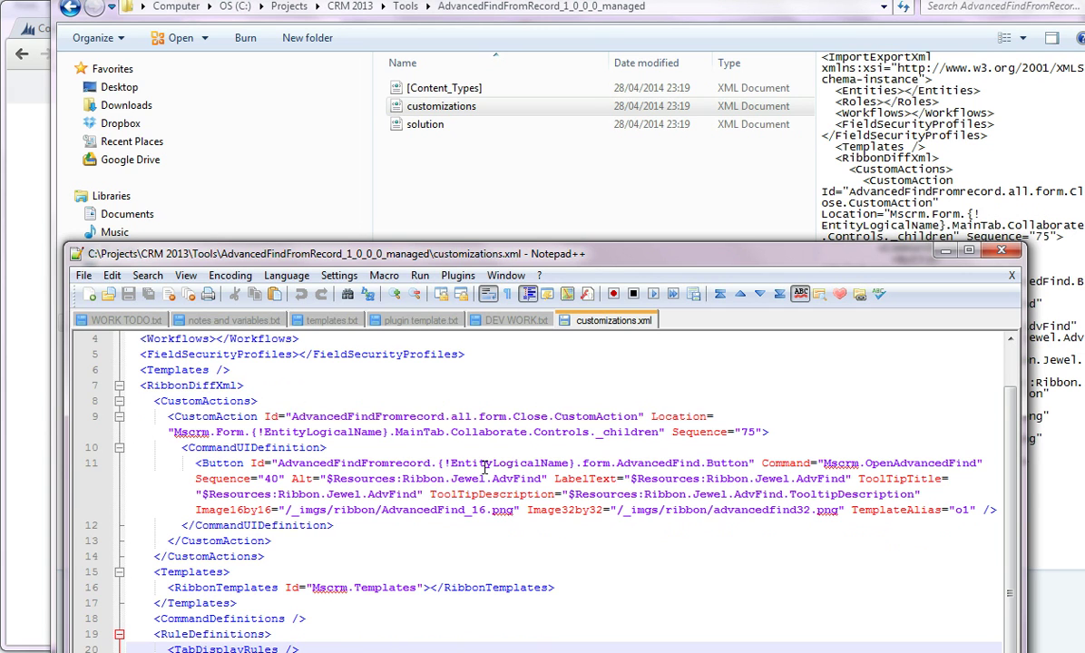
scroll(485, 467, "down", 1)
scroll(292, 458, "up", 2)
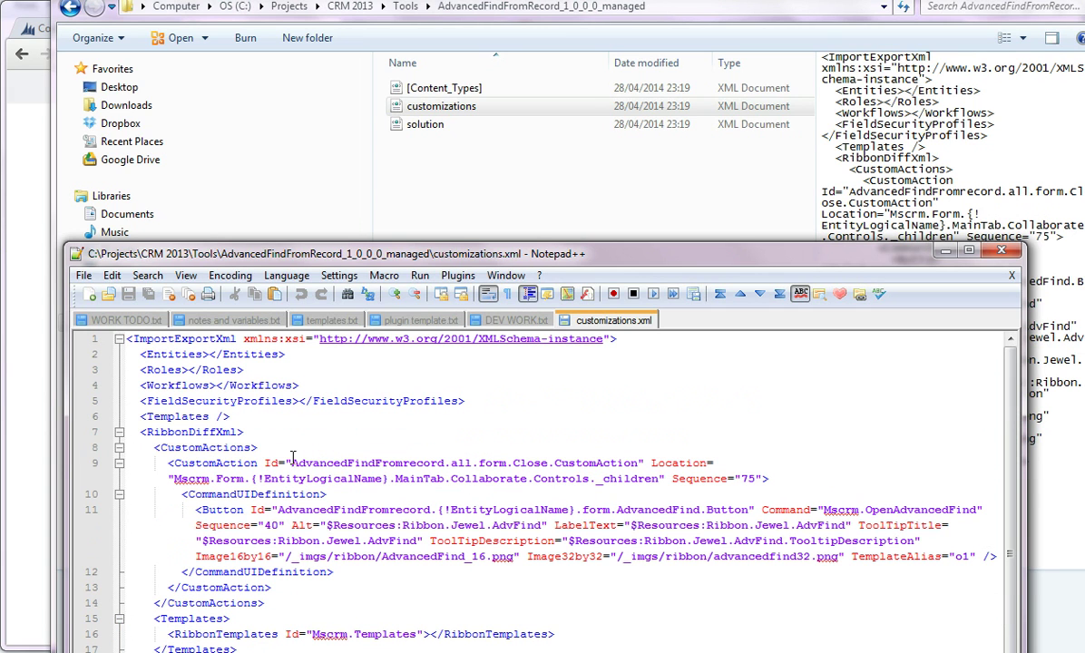
Move the Notepad++ window up to show more XML, and highlight AdvancedFindFromrecord and !EntityLogicalName in the Button element's Id on line 11.
left_click_drag(560, 257, 505, 129)
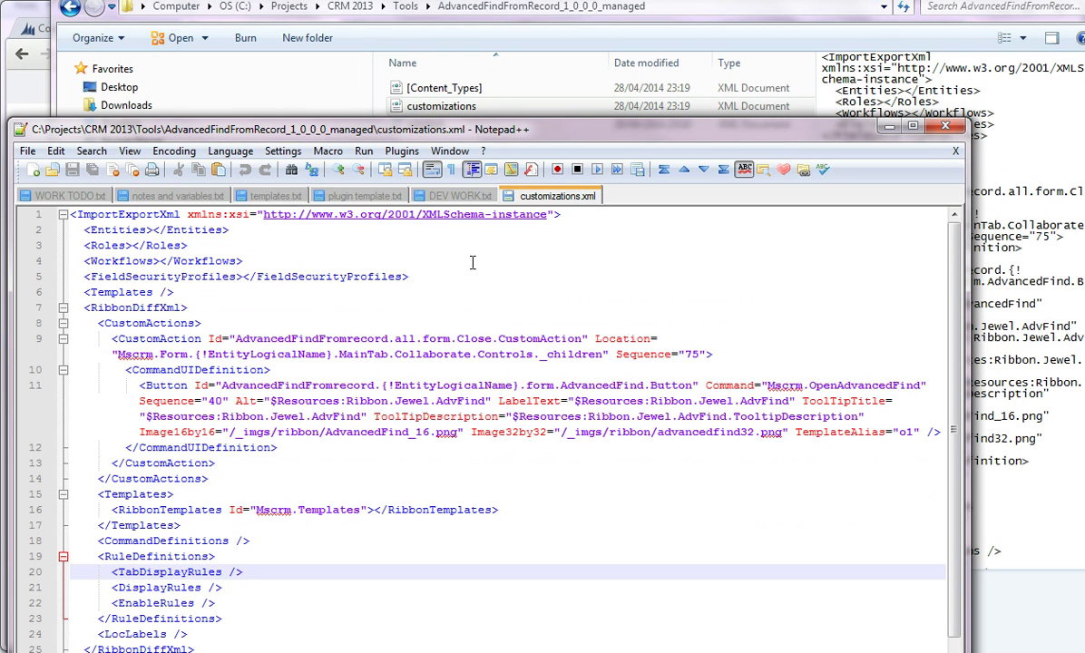
left_click_drag(457, 129, 448, 76)
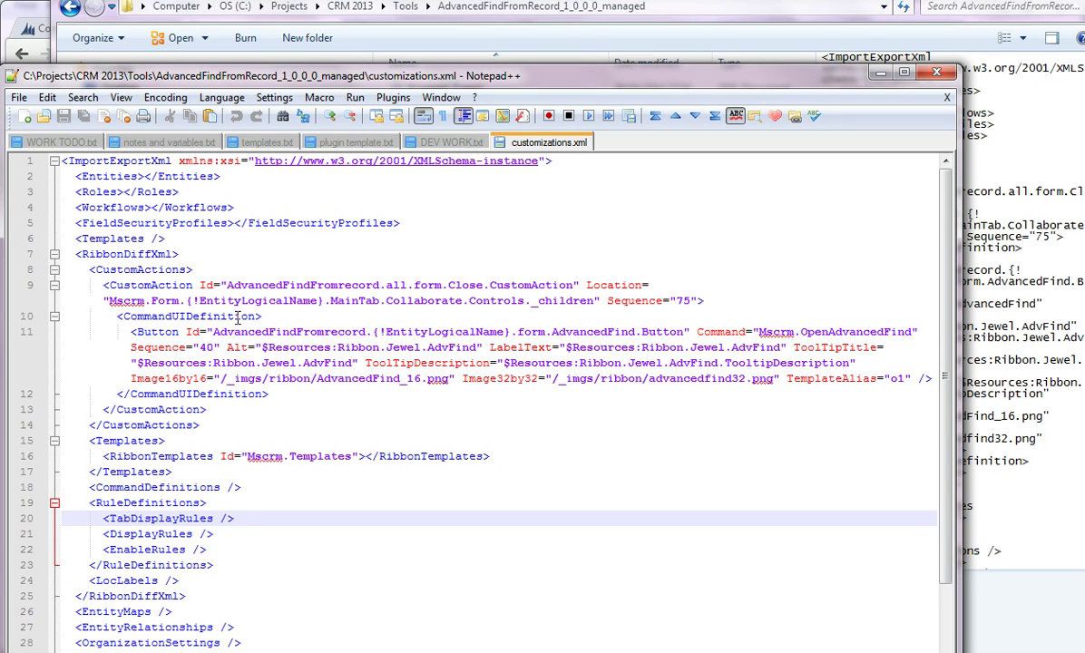
double_click(256, 333)
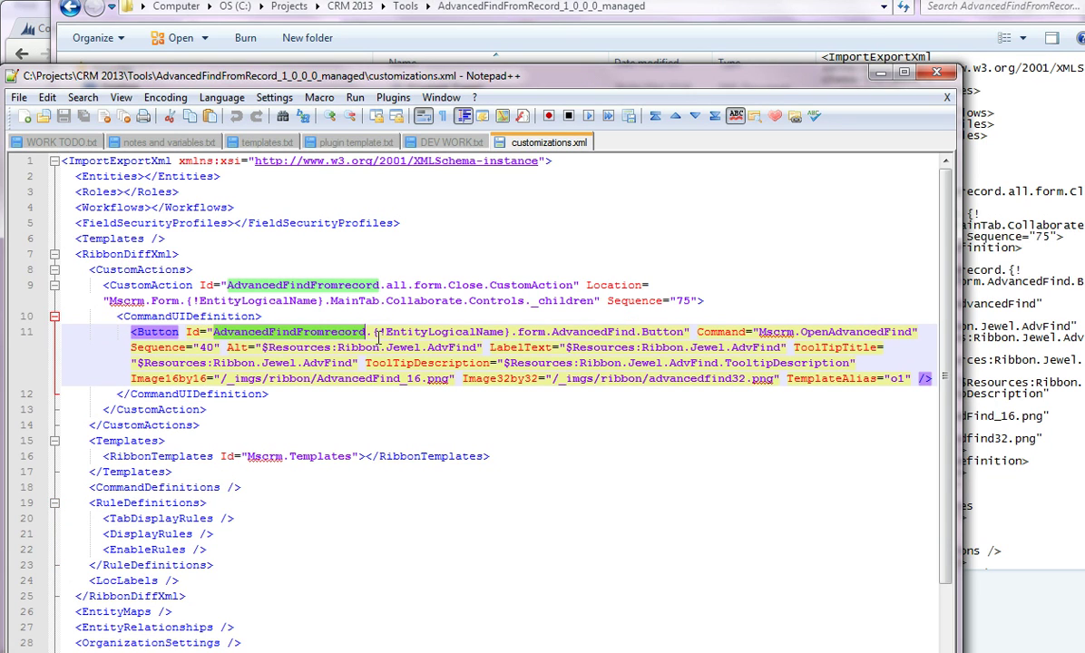
left_click_drag(380, 333, 504, 333)
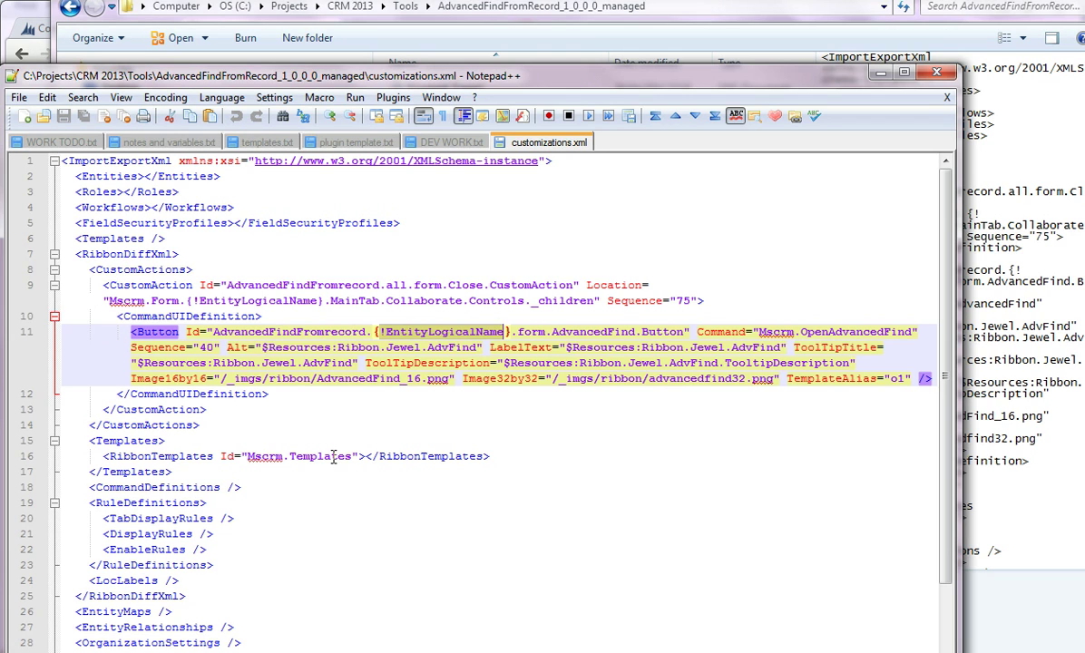
Switch to the CRM page in Chrome and go back from the contact record to the Alpine Ski House (sample) account.
mouse_move(409, 652)
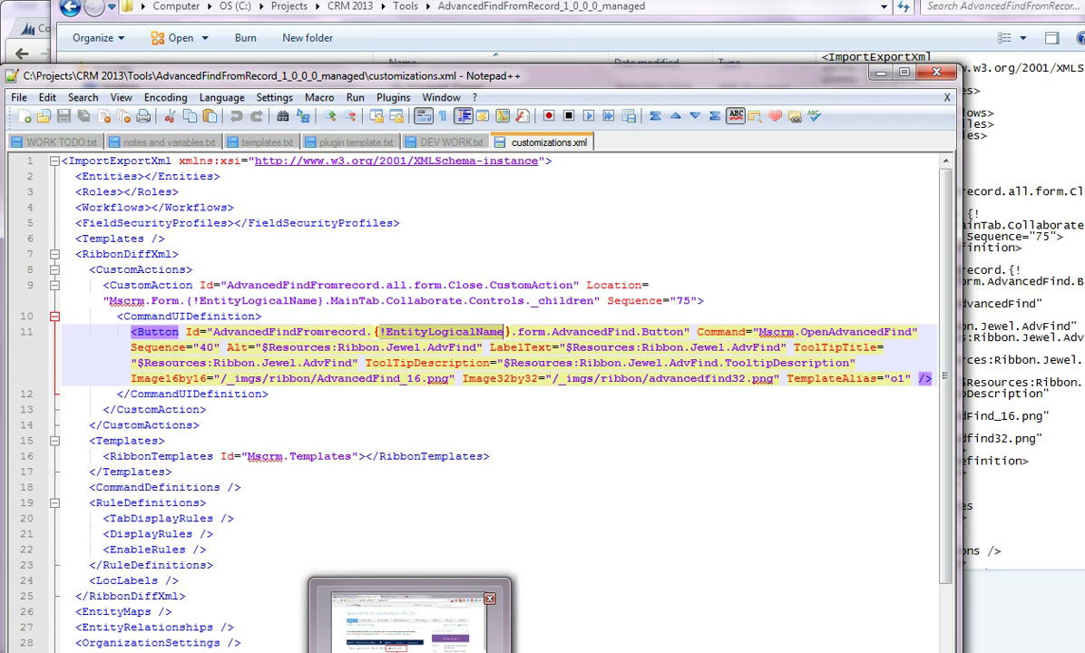
left_click(409, 617)
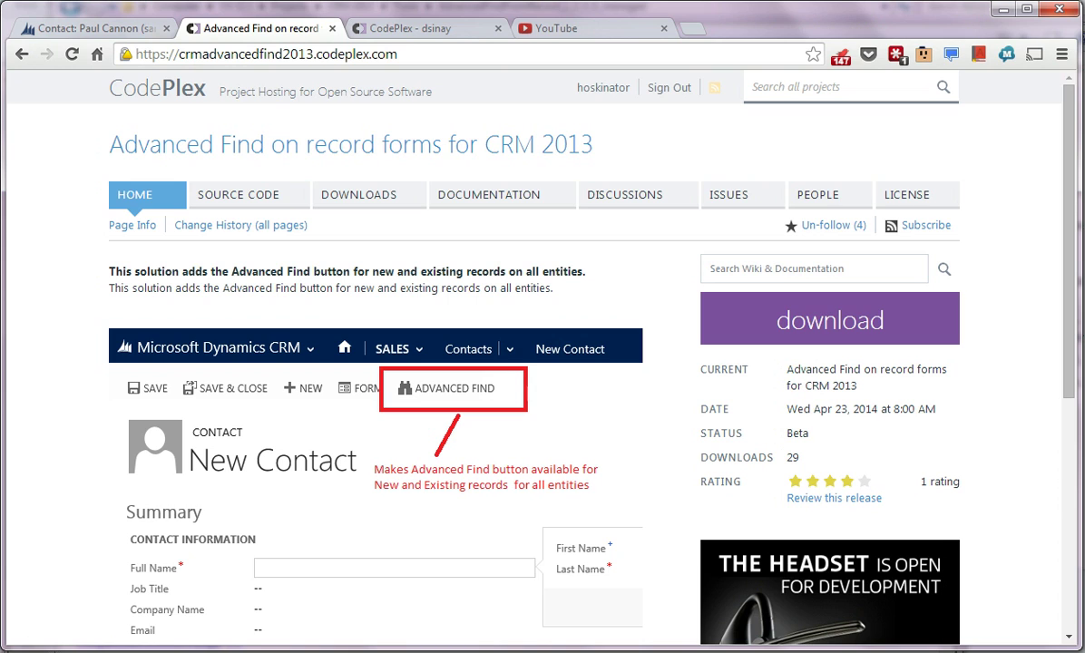
left_click(108, 29)
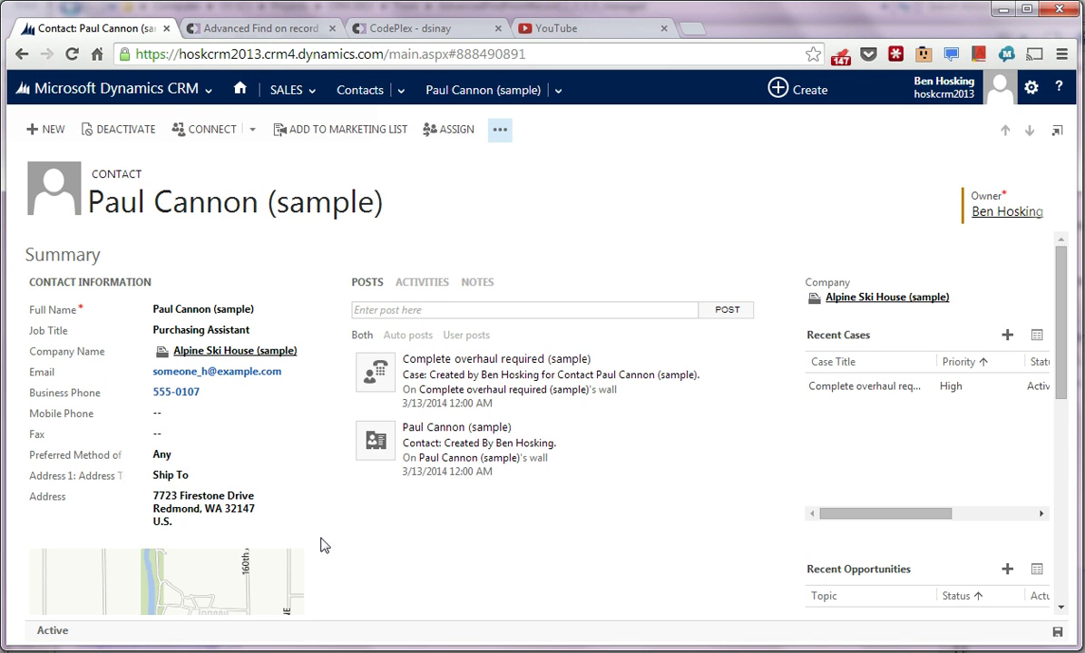
left_click(22, 122)
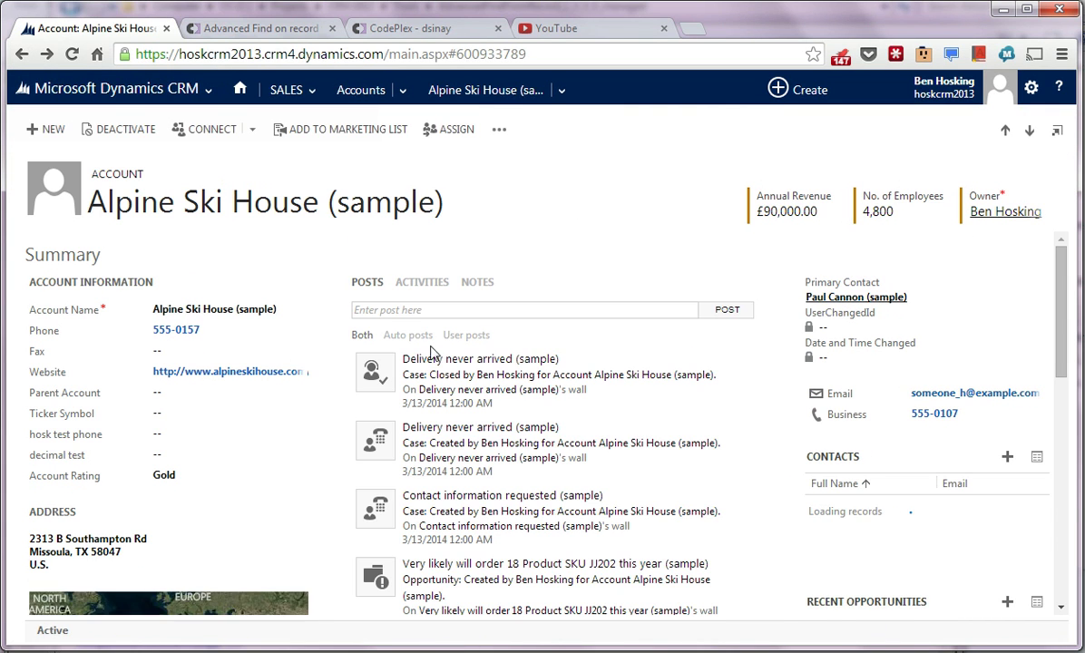
Run the Record Guid command on the Alpine Ski House (sample) account and select the whole GUID in the notification bar.
left_click(498, 129)
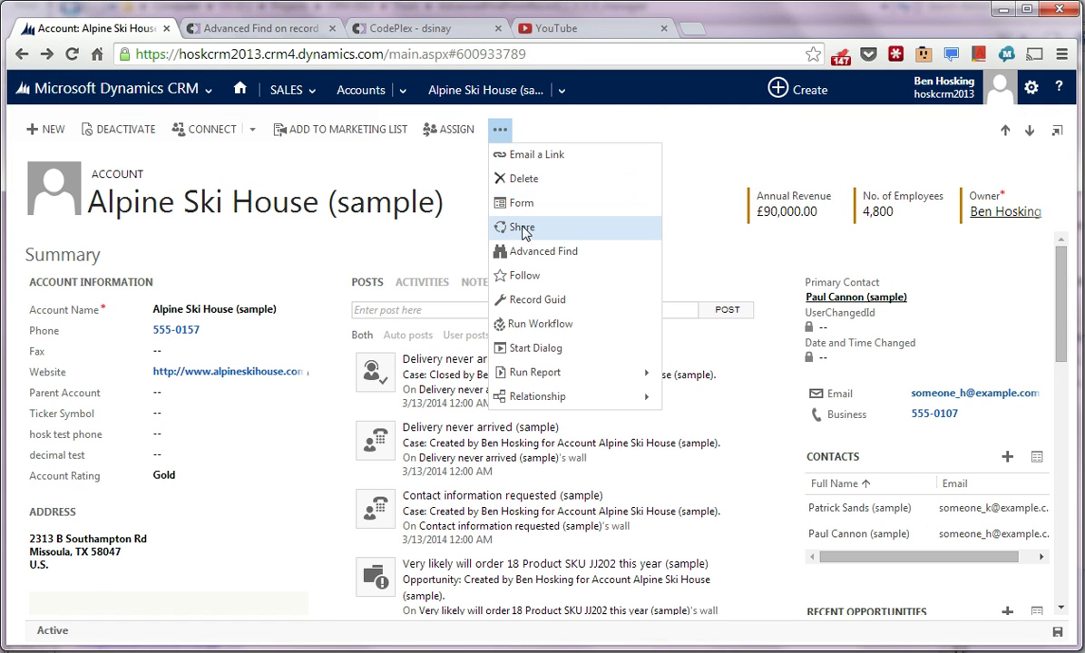
left_click(545, 309)
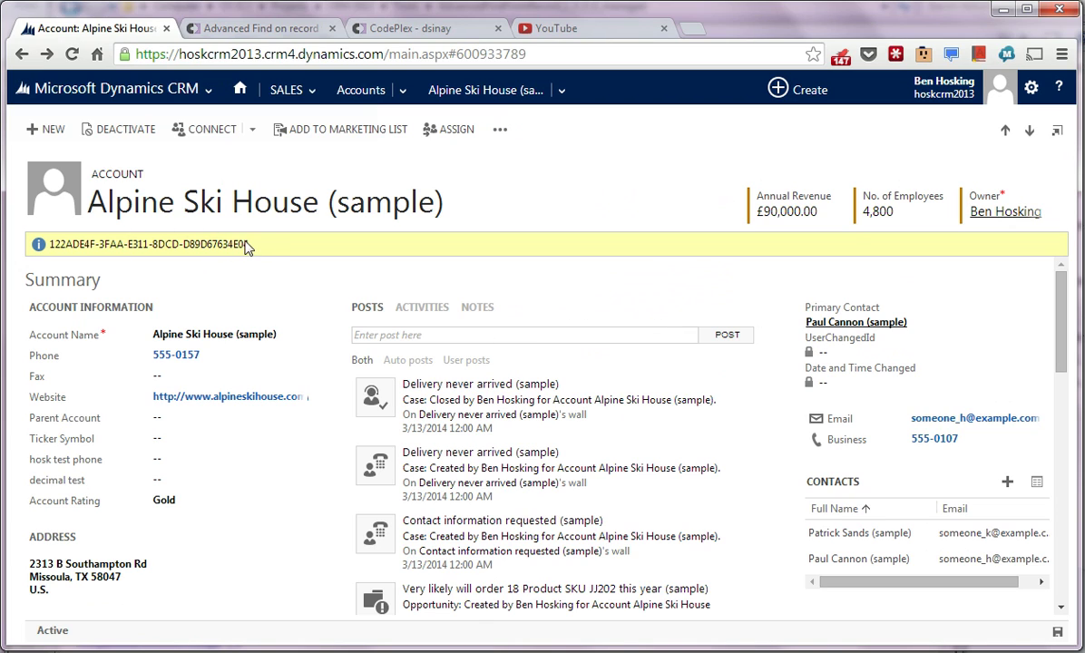
left_click_drag(248, 242, 47, 241)
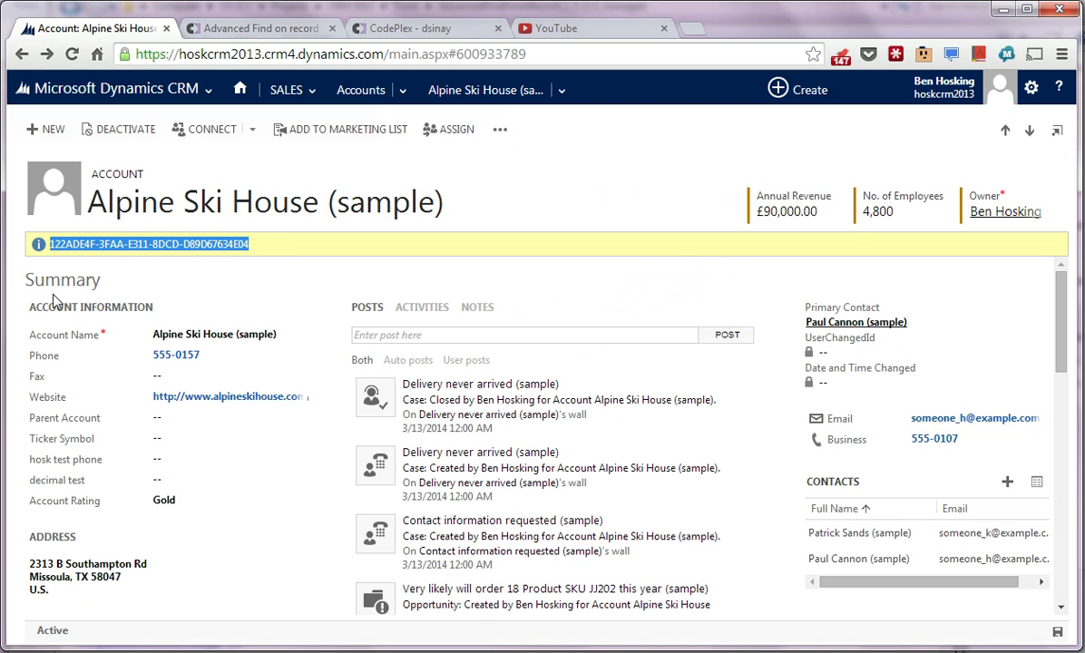